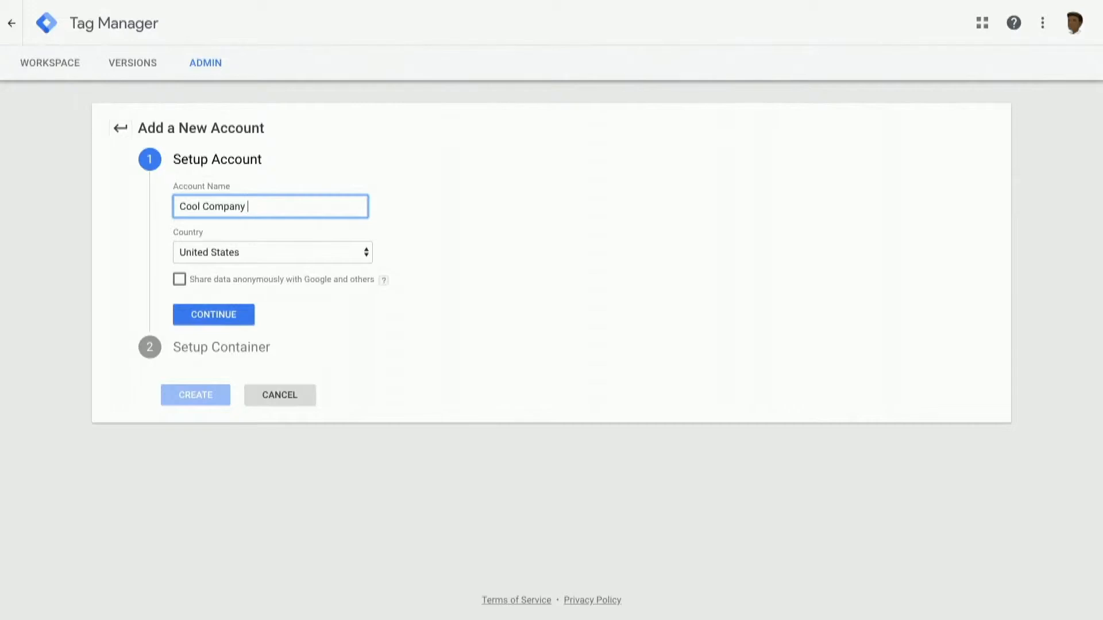
pyautogui.write('1')
pyautogui.click(212, 312)
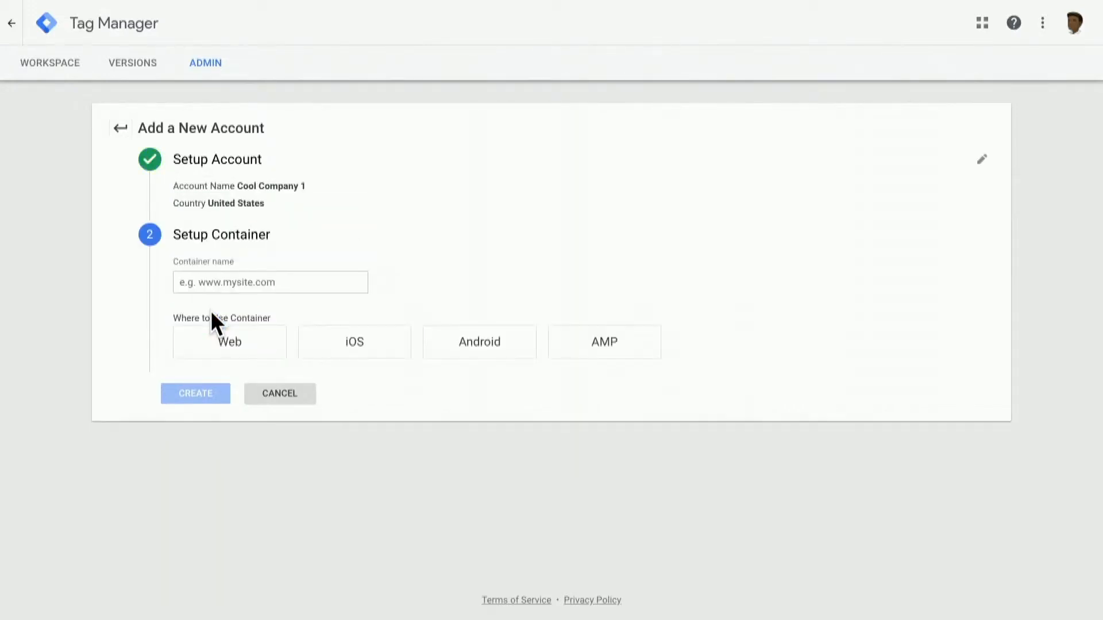
pyautogui.click(234, 281)
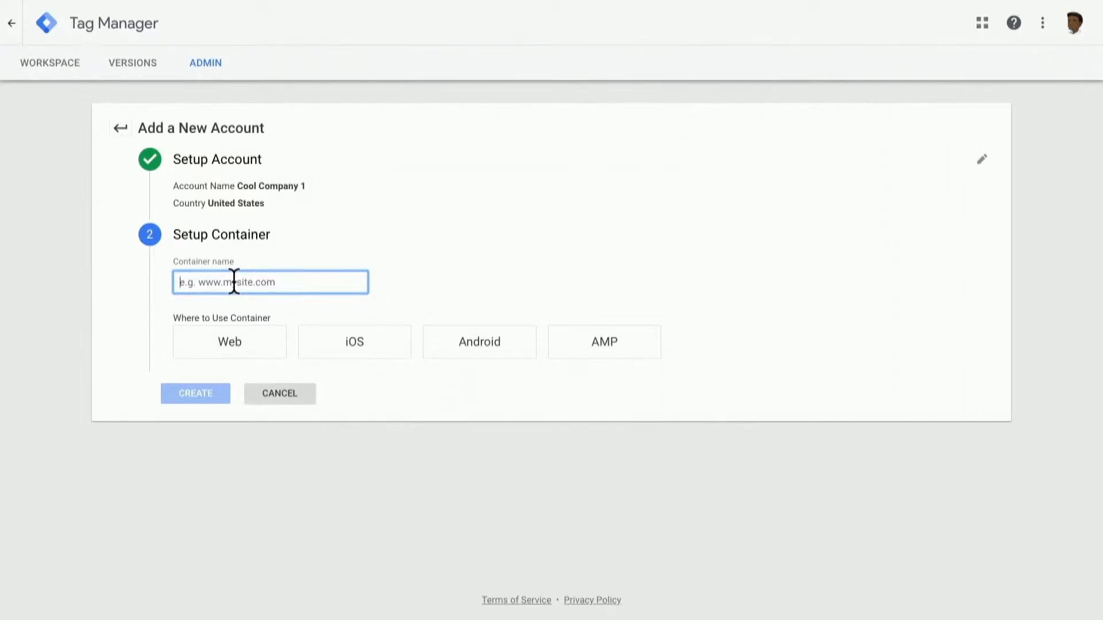
pyautogui.write('www.coolcompany.com')
pyautogui.click(224, 362)
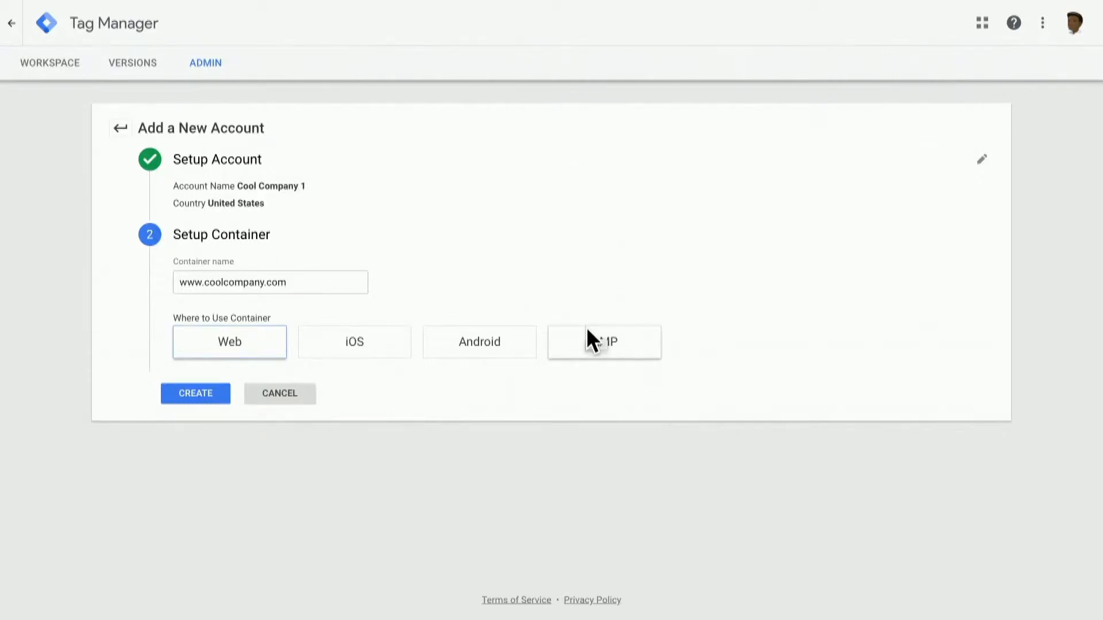
pyautogui.click(205, 395)
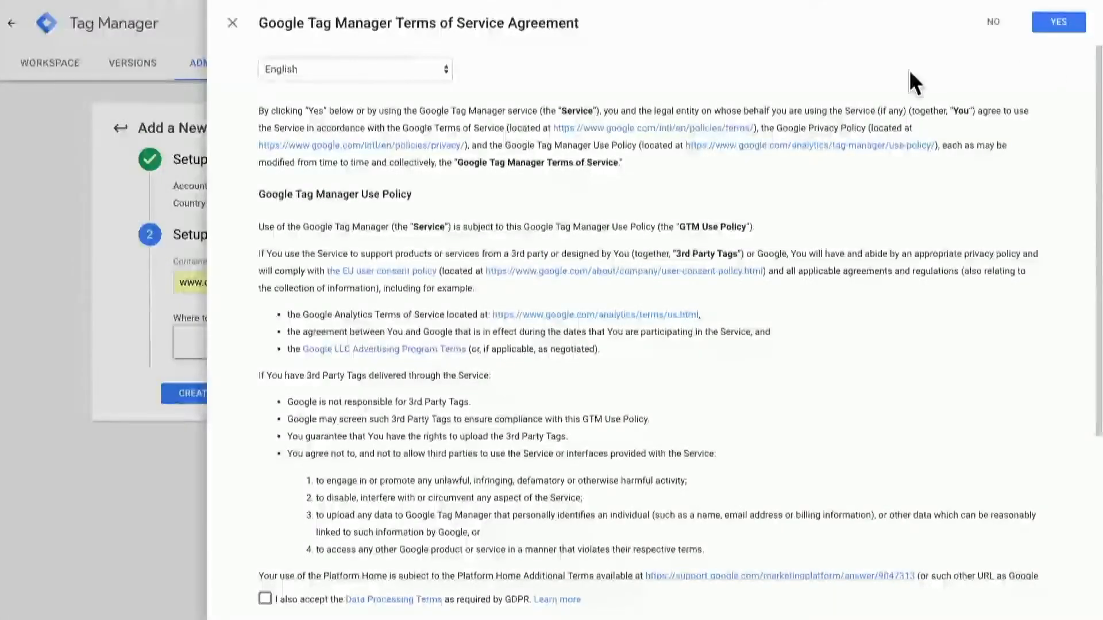
pyautogui.click(1056, 25)
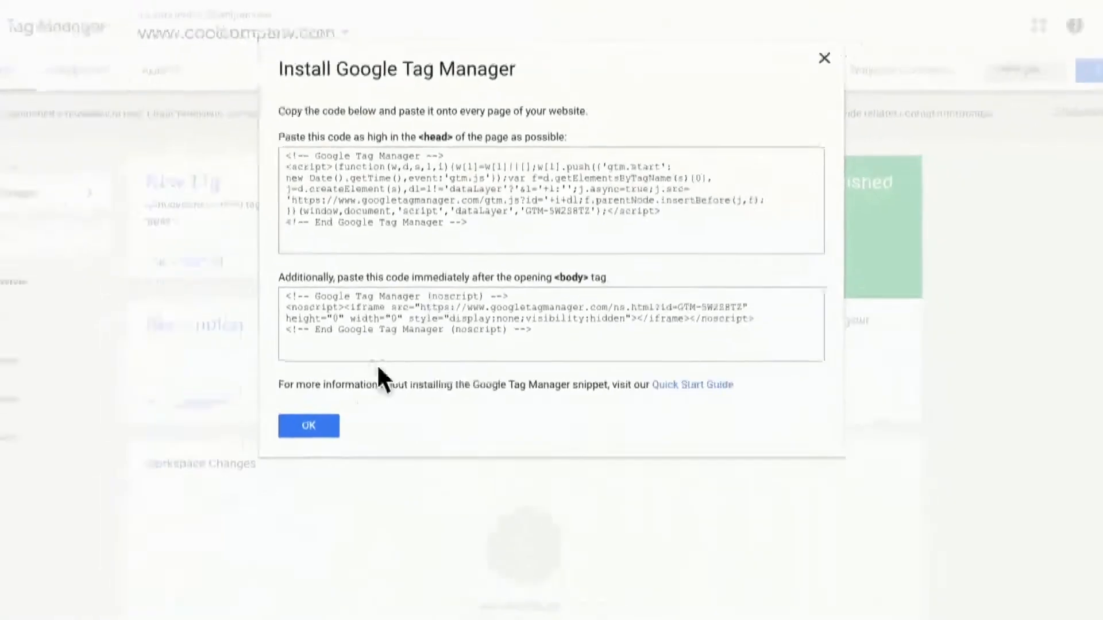
# Step: Dismiss the Tag Manager installation code and reopen it from the container ID for review
pyautogui.click(337, 376)
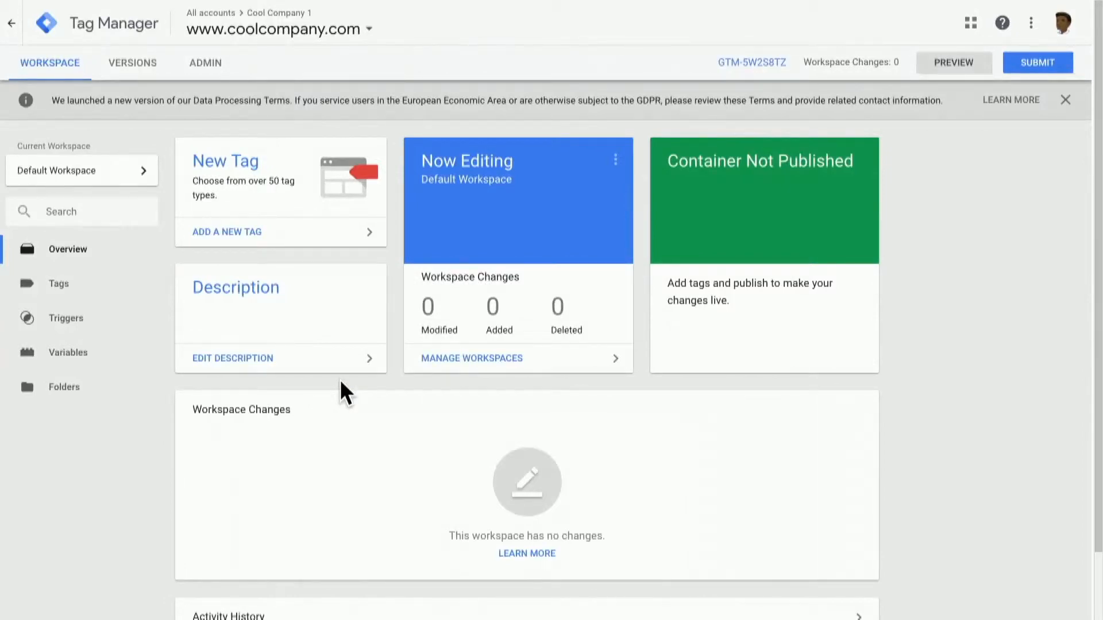
pyautogui.click(749, 64)
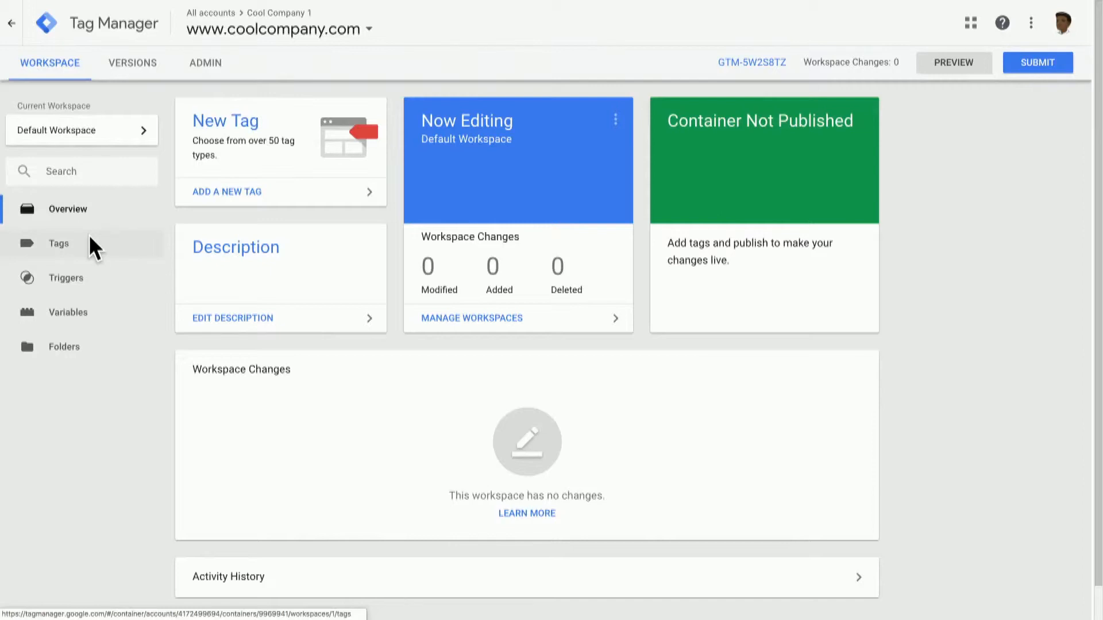
# Step: Add a new tag of type Google Analytics - Universal Analytics
pyautogui.click(247, 138)
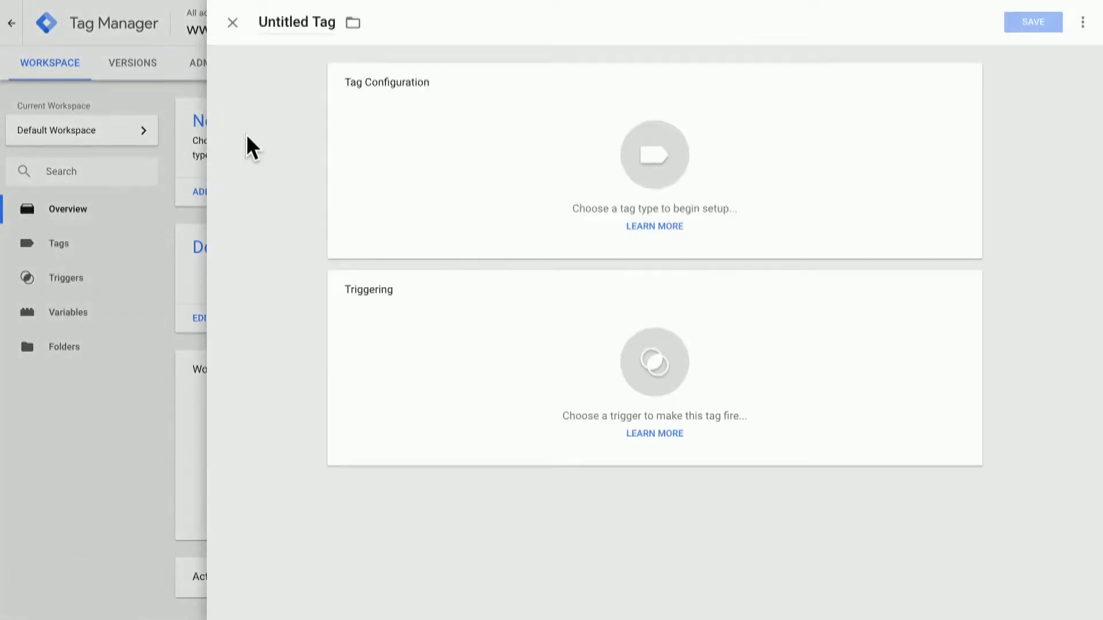
pyautogui.click(460, 172)
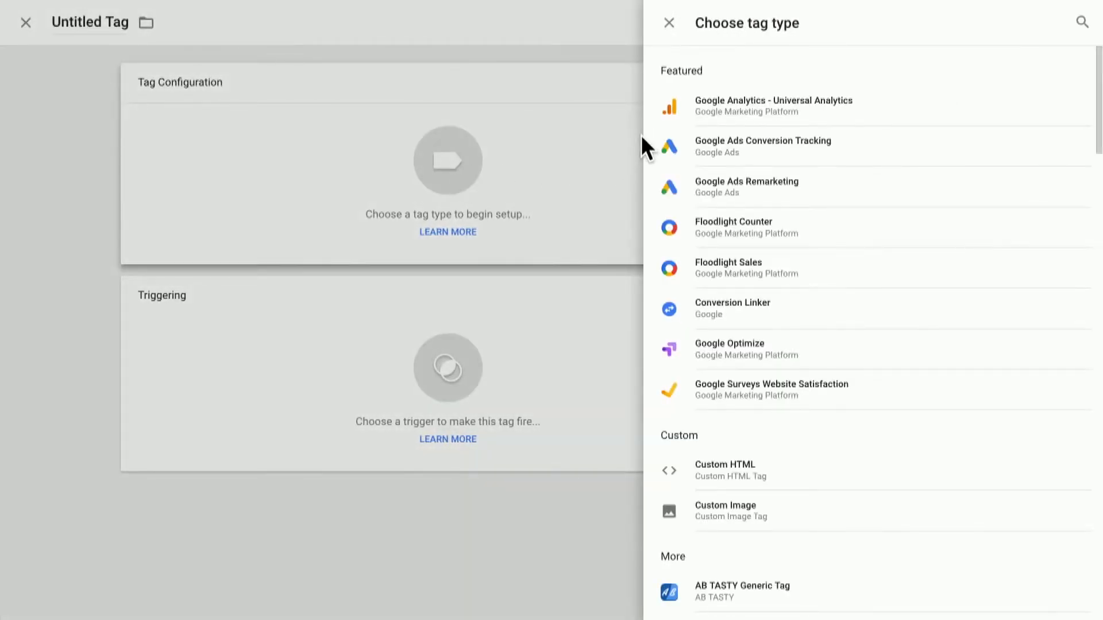
pyautogui.click(756, 103)
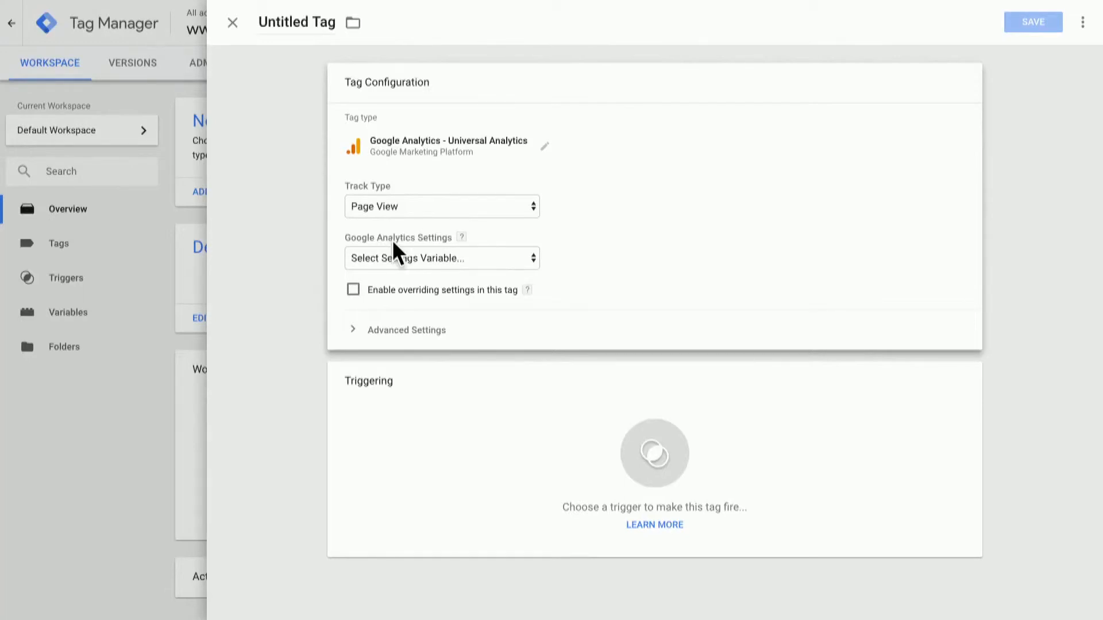
# Step: Create a settings variable for the tag with tracking ID UA-12345-1, saved under the name Google Analytics Settings
pyautogui.click(393, 255)
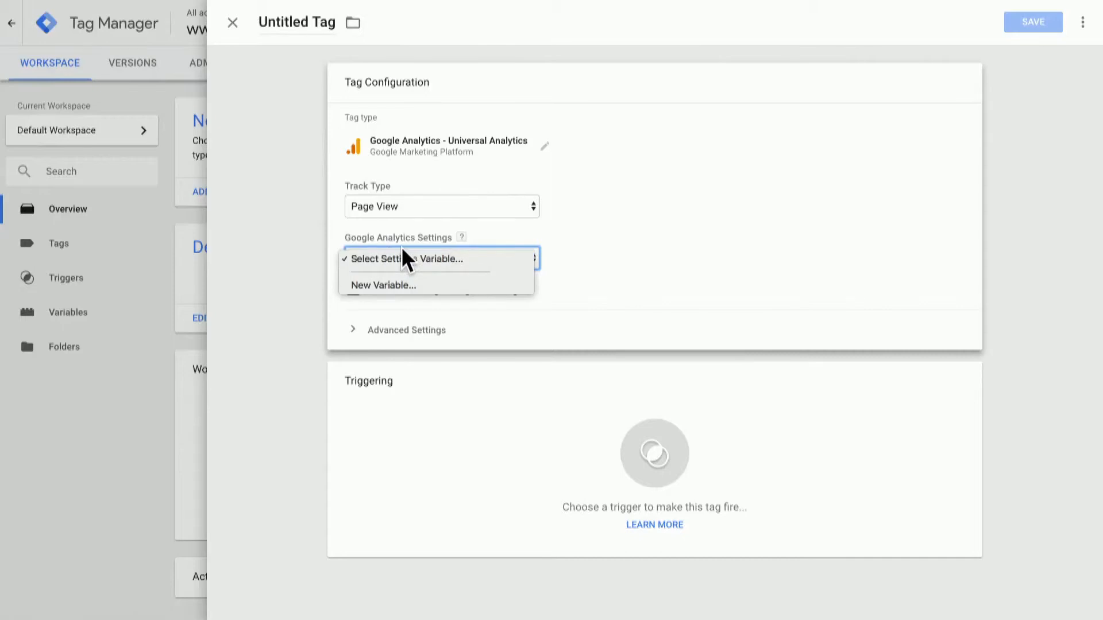
pyautogui.click(407, 281)
pyautogui.click(459, 198)
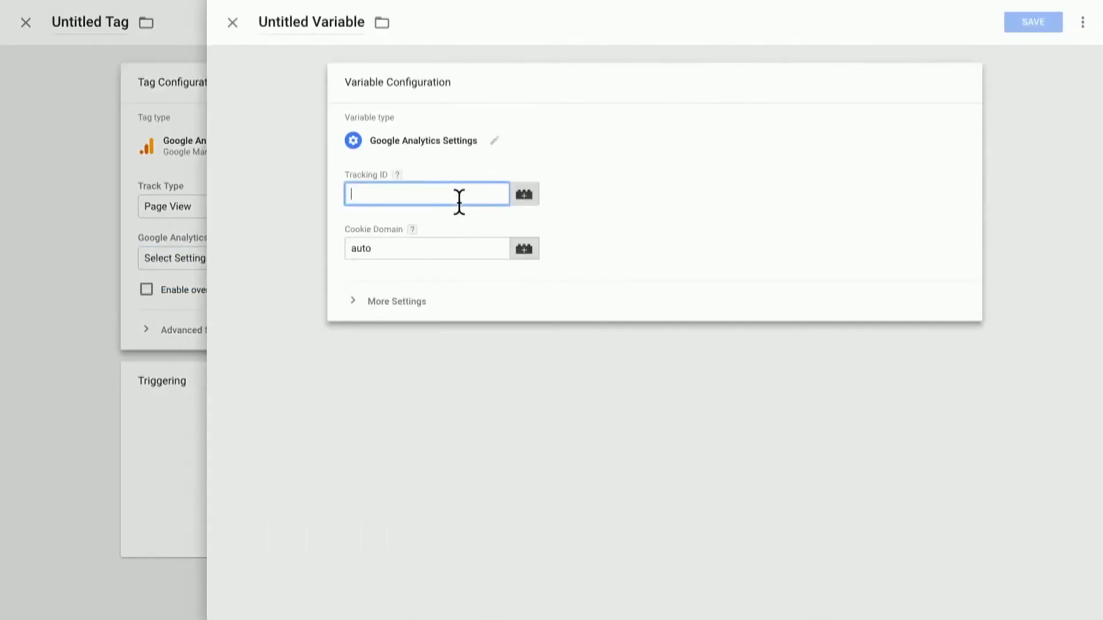
pyautogui.write('UA-')
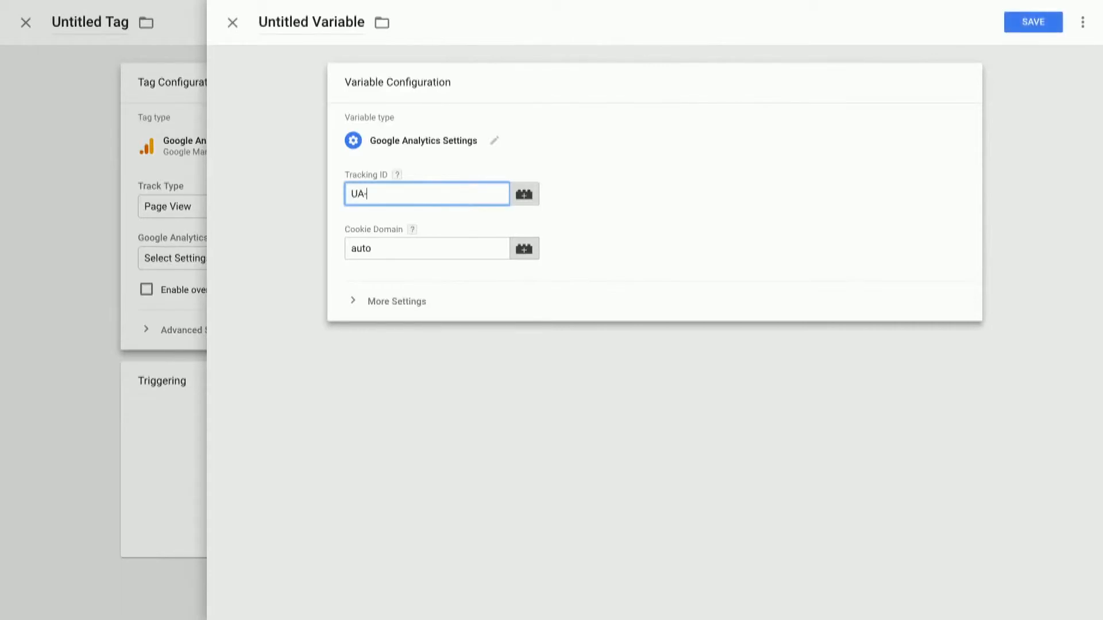
pyautogui.write('12345-1')
pyautogui.click(383, 298)
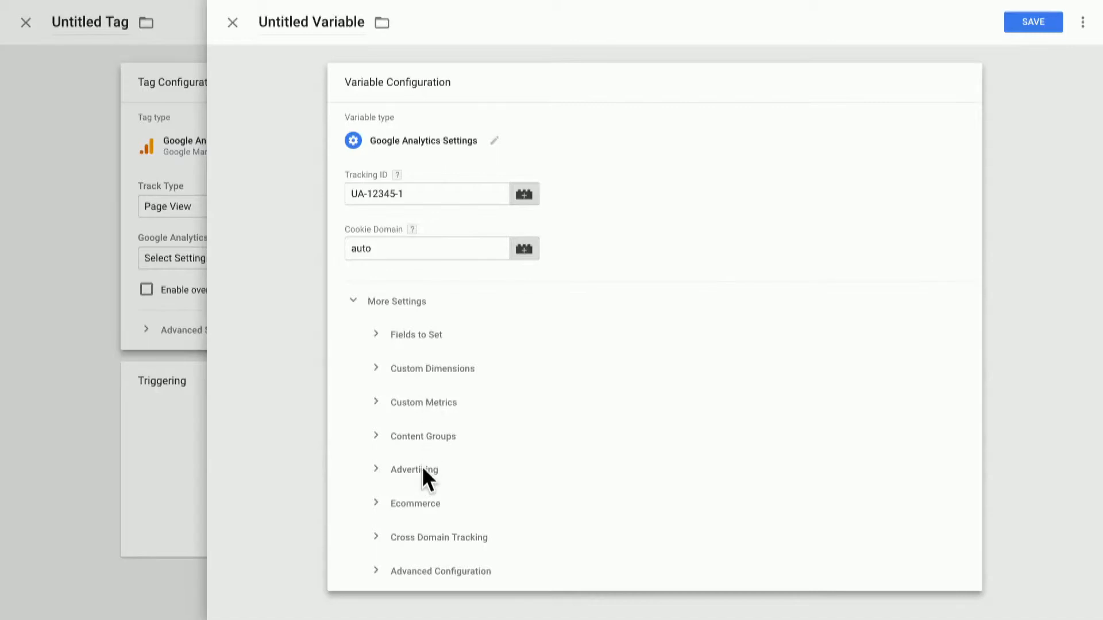
pyautogui.click(1033, 21)
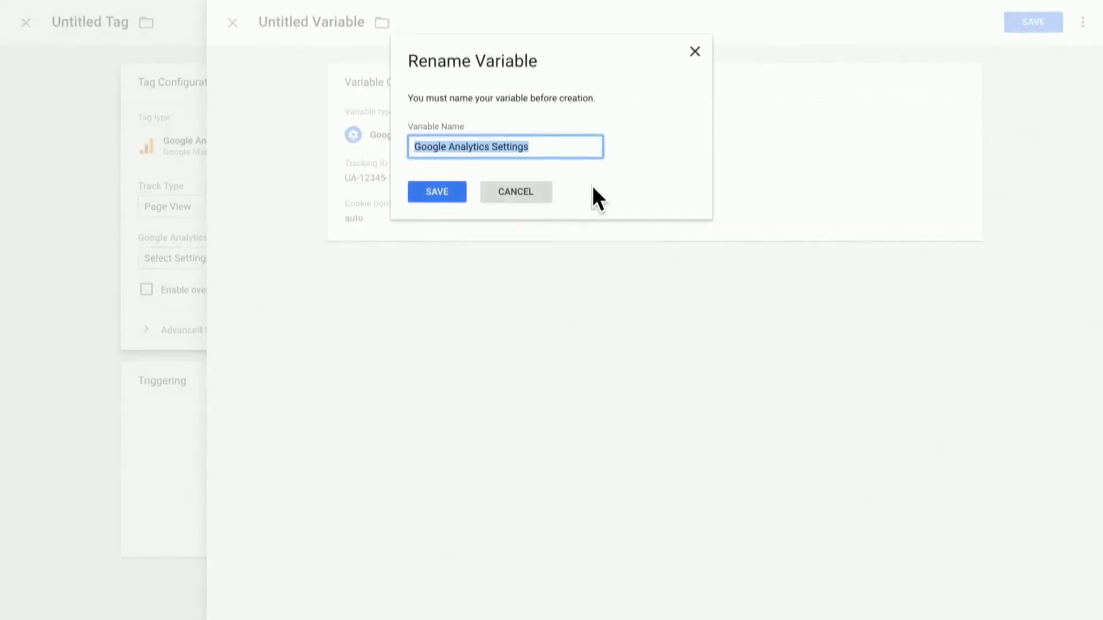
pyautogui.click(452, 185)
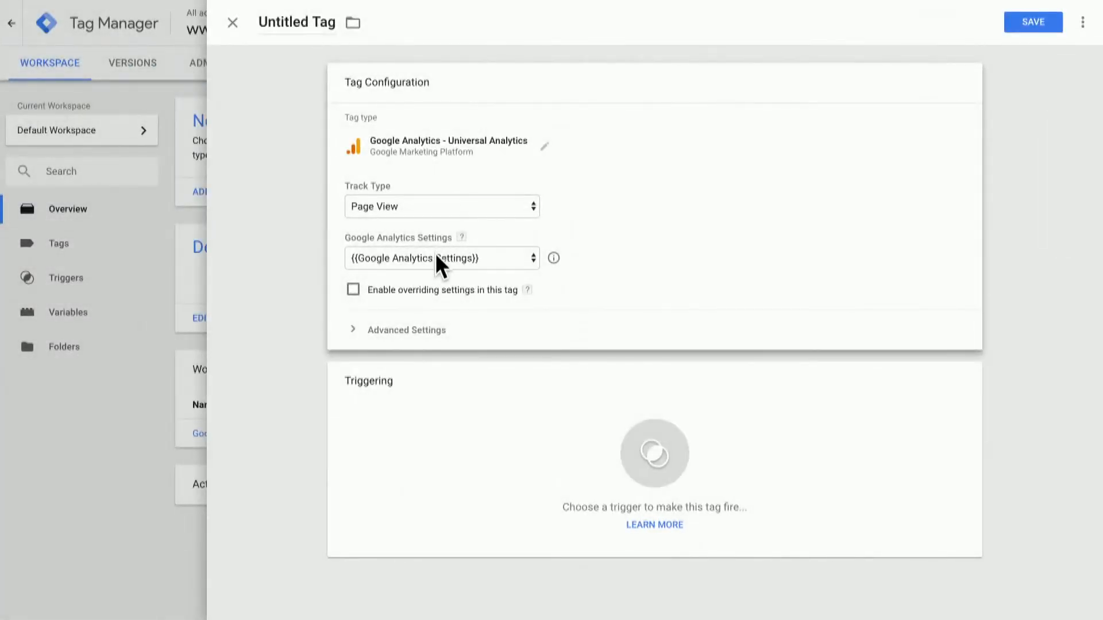
# Step: Keep {{Google Analytics Settings}} as the tag's settings variable and make the tag fire on the All Pages trigger
pyautogui.click(436, 259)
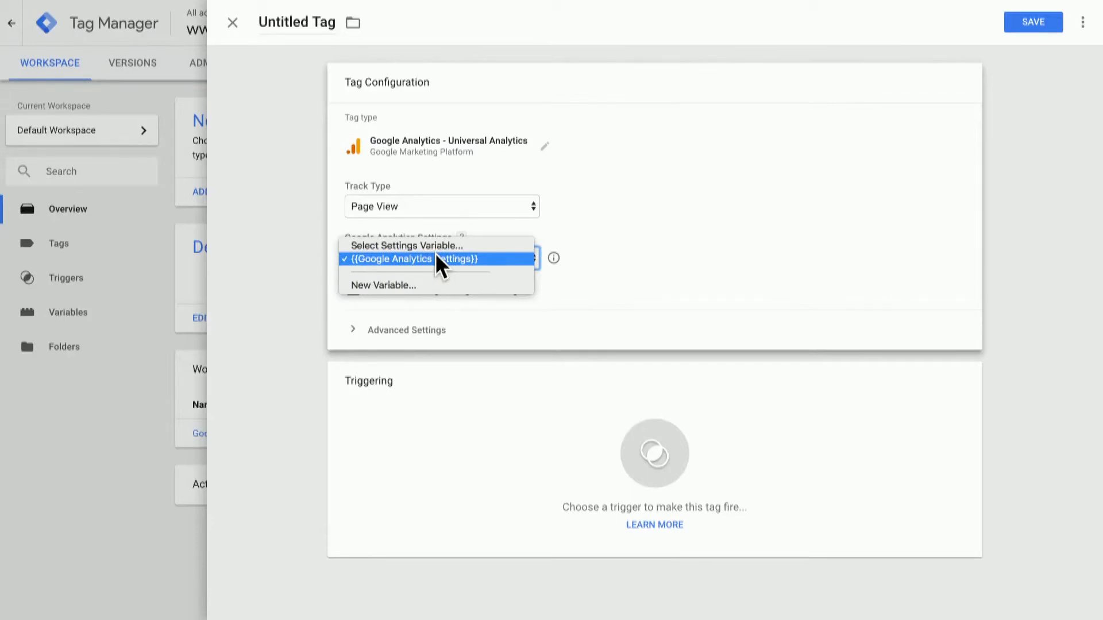
pyautogui.click(581, 260)
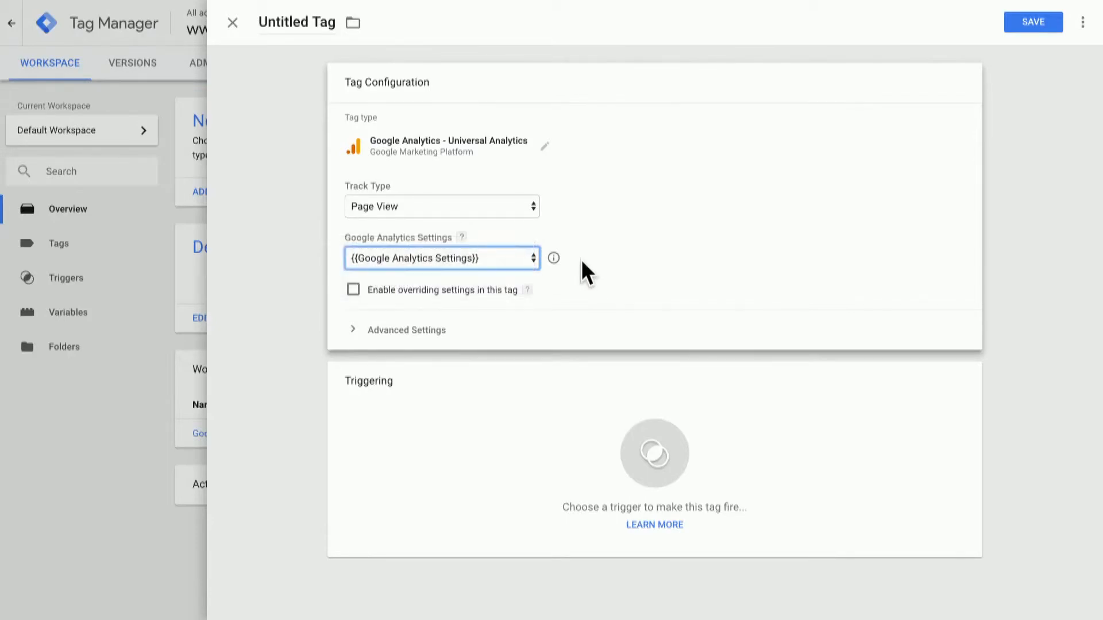
pyautogui.click(539, 472)
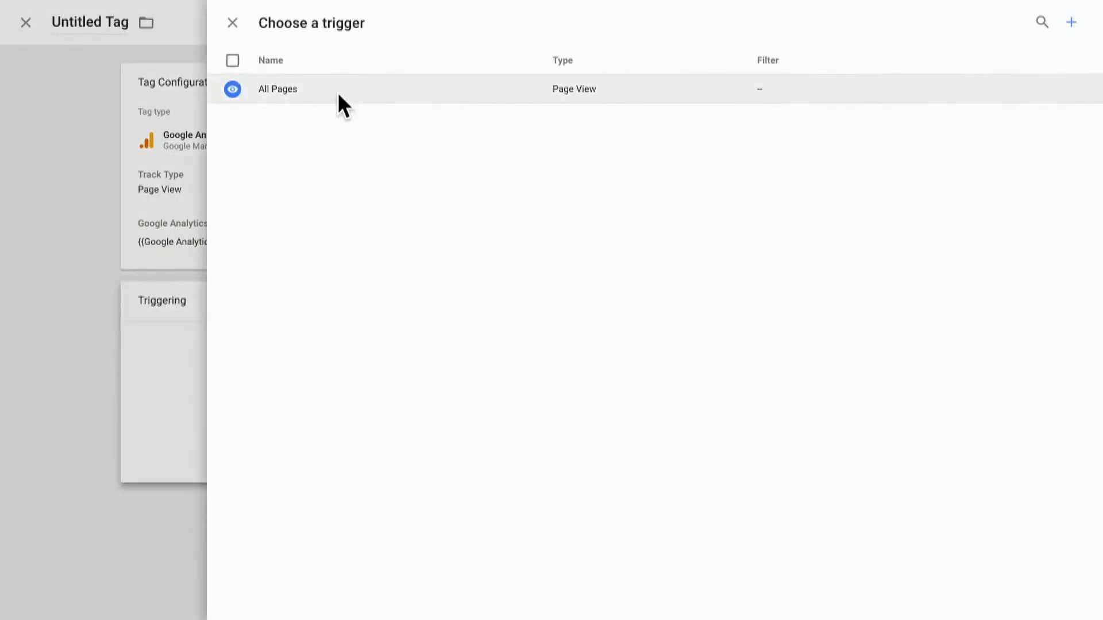
pyautogui.click(338, 95)
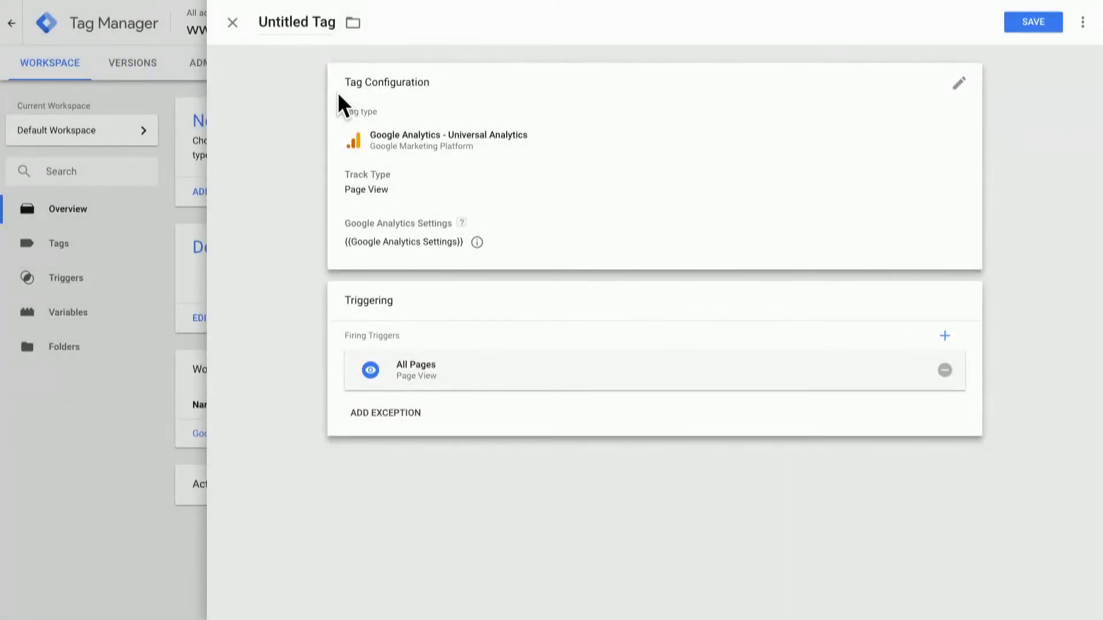
# Step: Enable overriding settings in the tag and review its tracking ID field, additional settings and settings variable choices
pyautogui.click(399, 189)
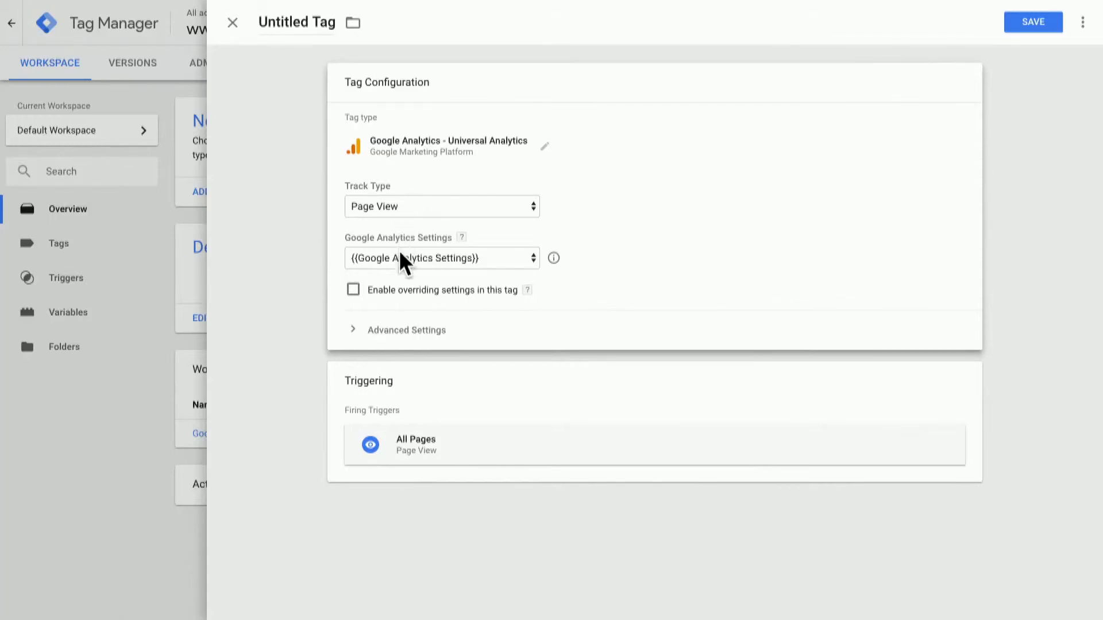
pyautogui.click(352, 289)
pyautogui.click(358, 332)
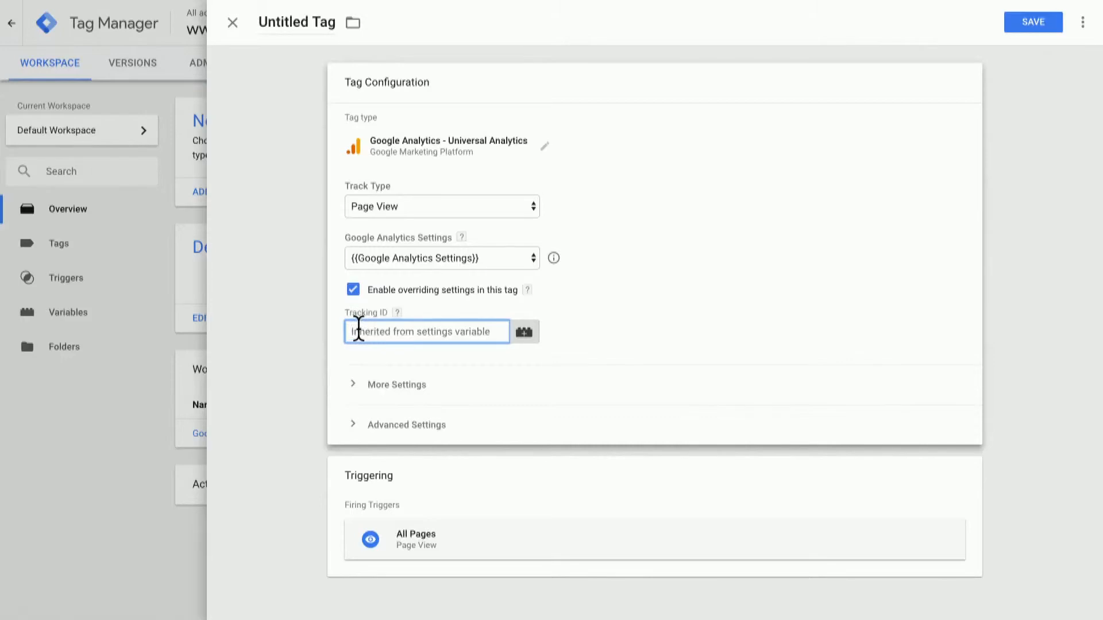
pyautogui.click(359, 383)
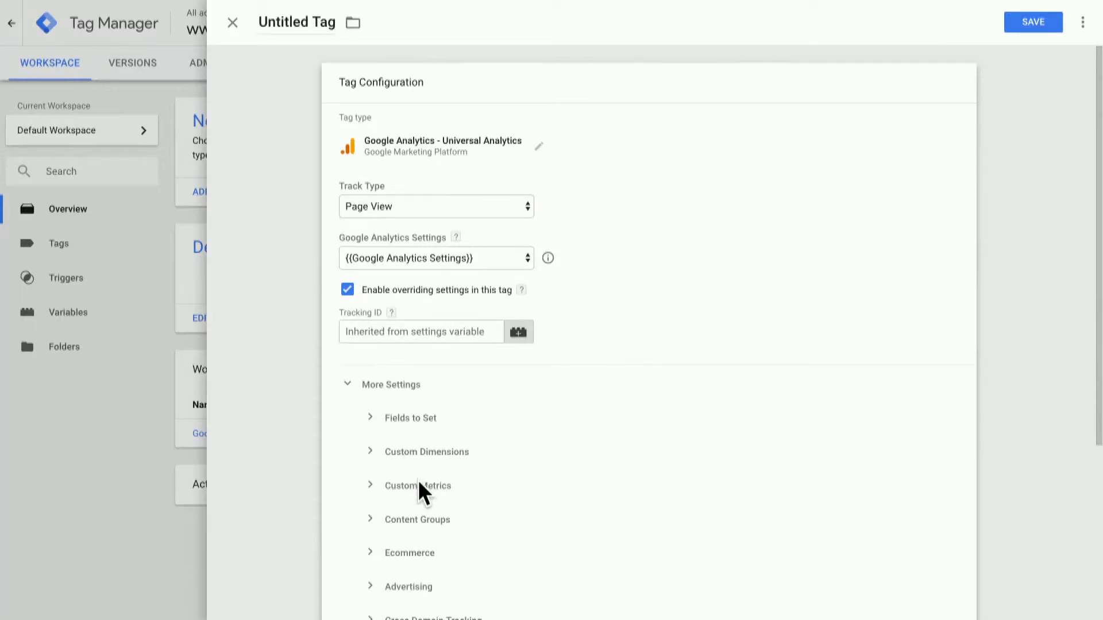
pyautogui.click(449, 258)
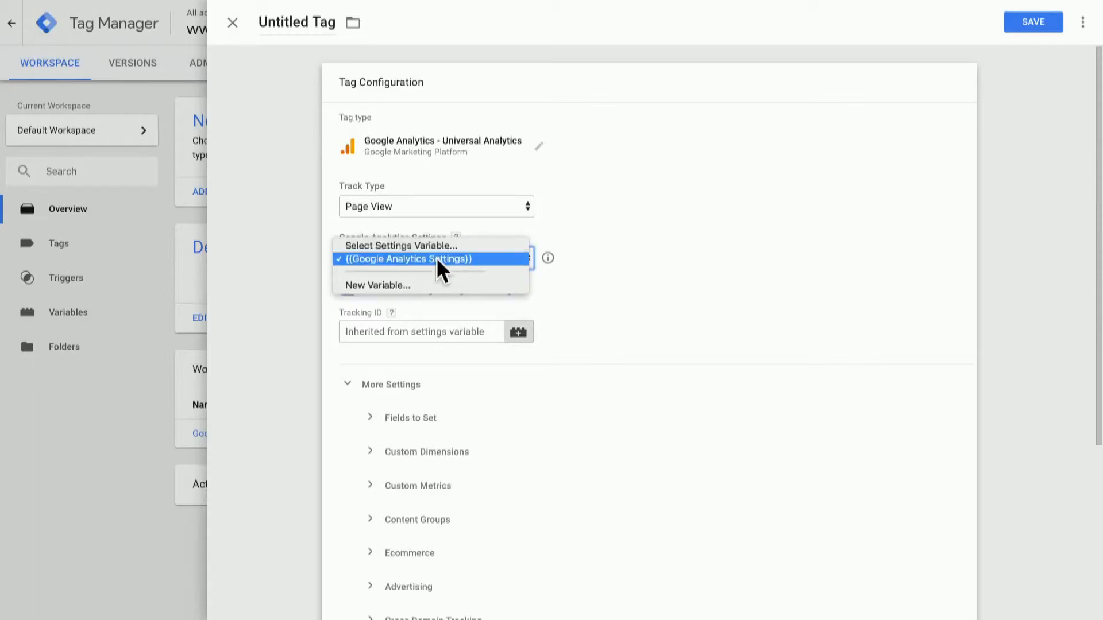
pyautogui.click(579, 271)
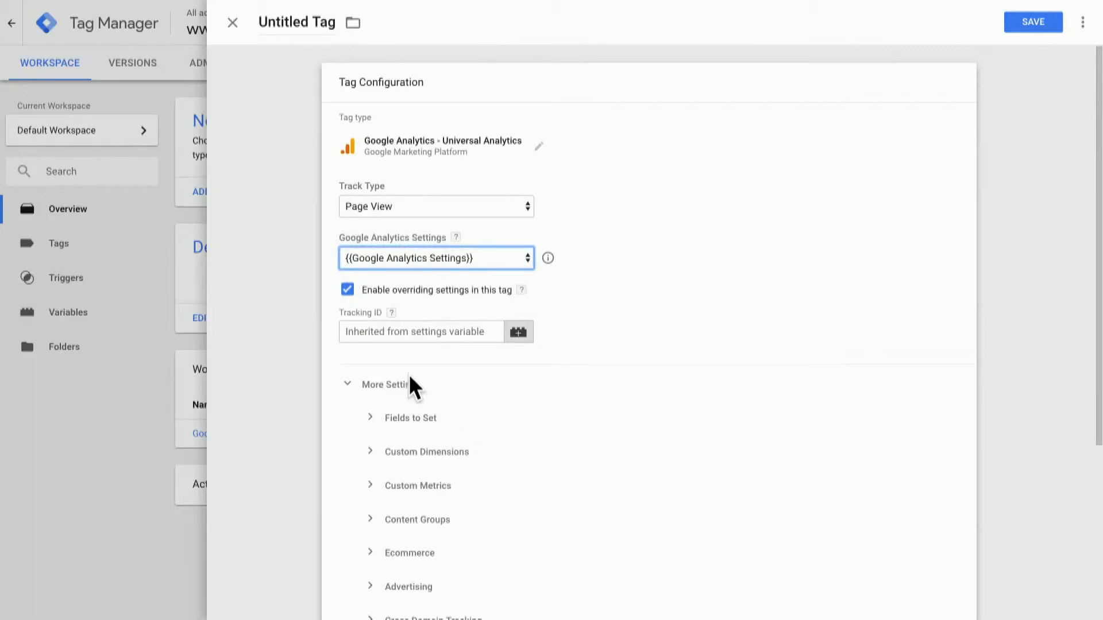
pyautogui.click(382, 386)
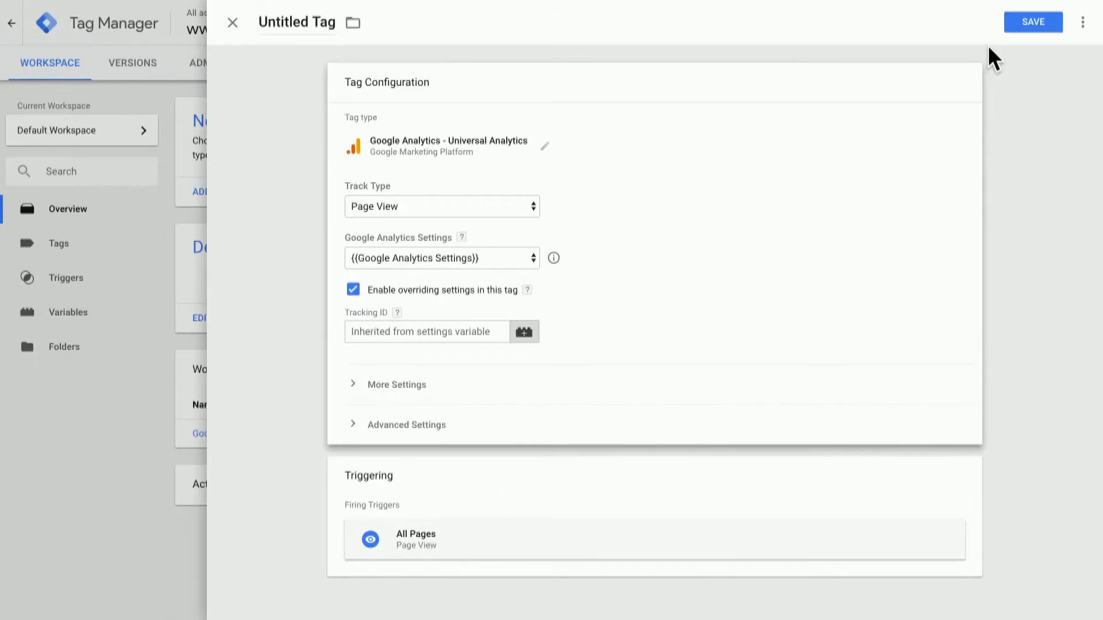
# Step: Save the tag under the name Google Analytics - Pageview
pyautogui.click(1037, 35)
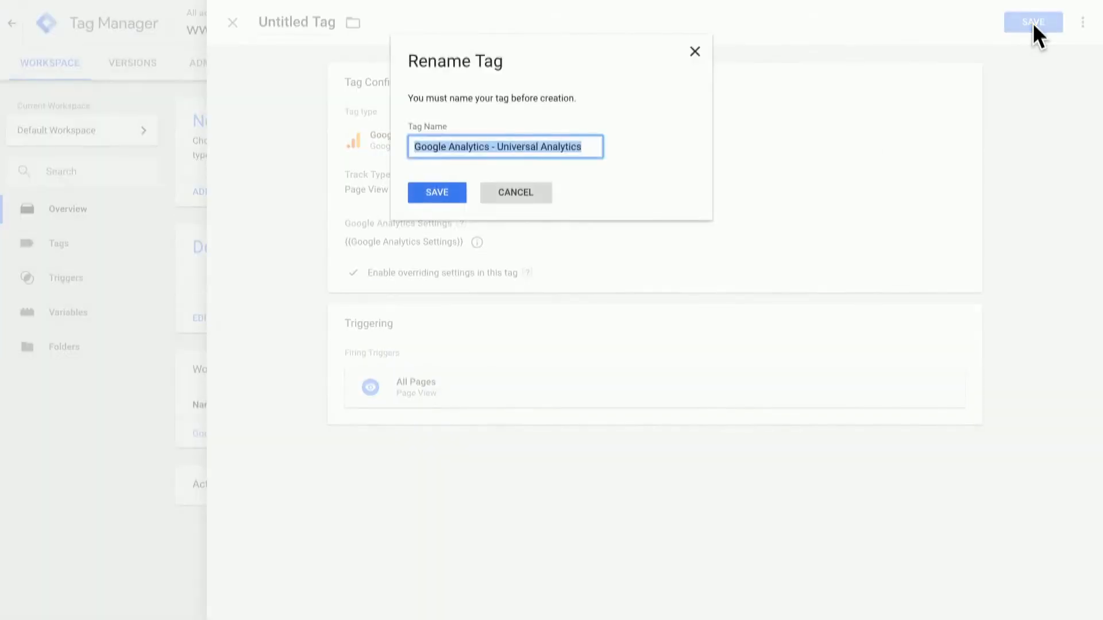
pyautogui.click(499, 147)
pyautogui.press('Left')
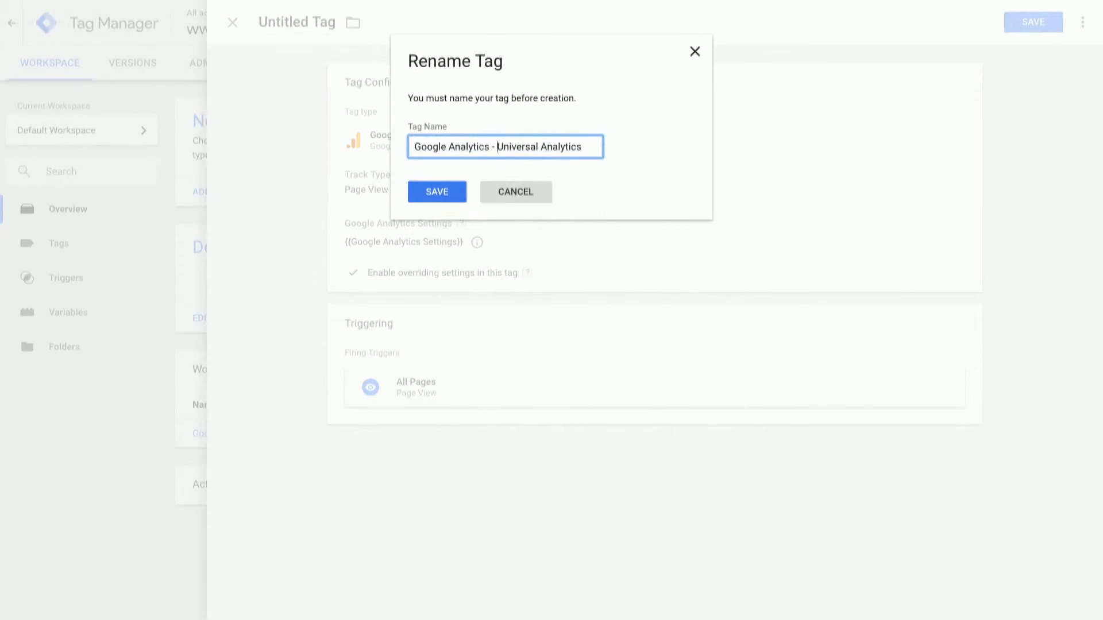
pyautogui.hotkey('shift', 'End')
pyautogui.write('Pageview')
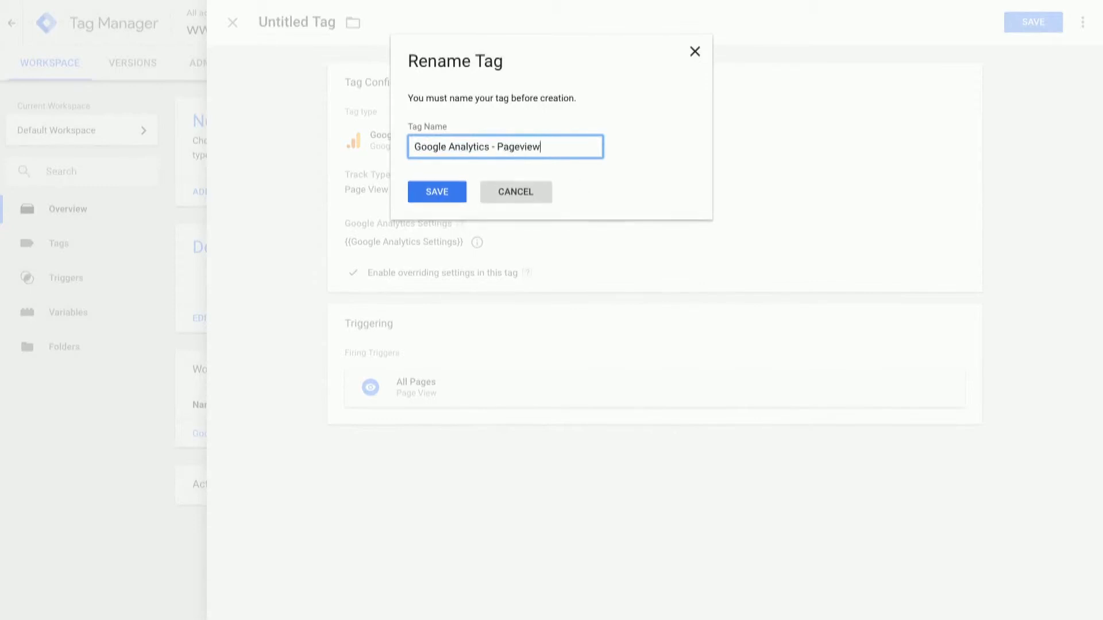
pyautogui.click(434, 197)
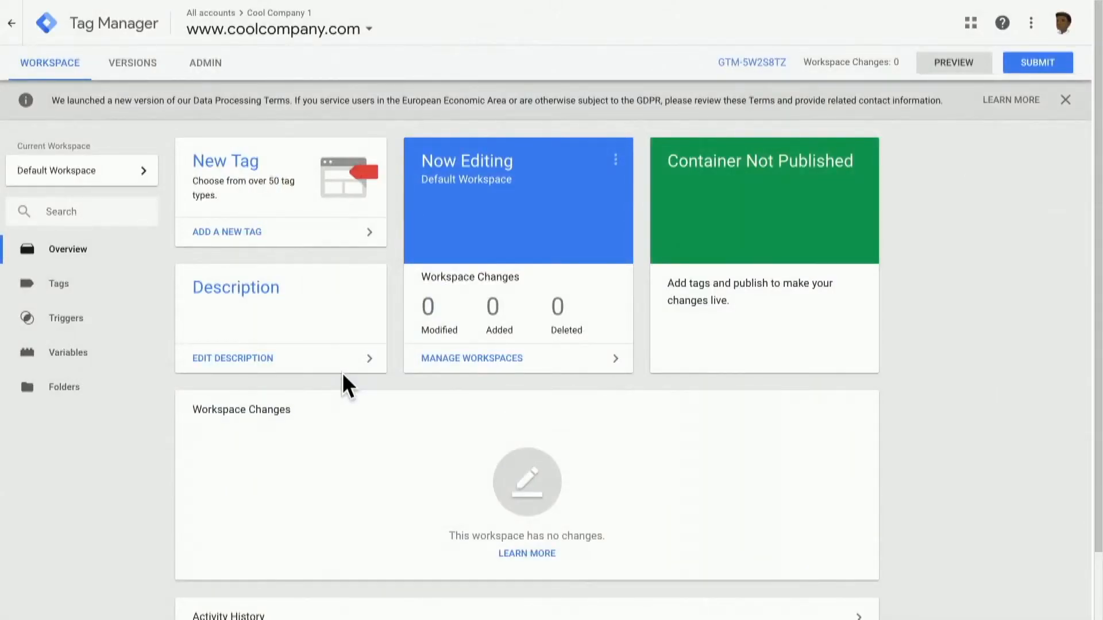
# Step: Start a new user-defined variable of type Google Analytics Settings
pyautogui.click(98, 362)
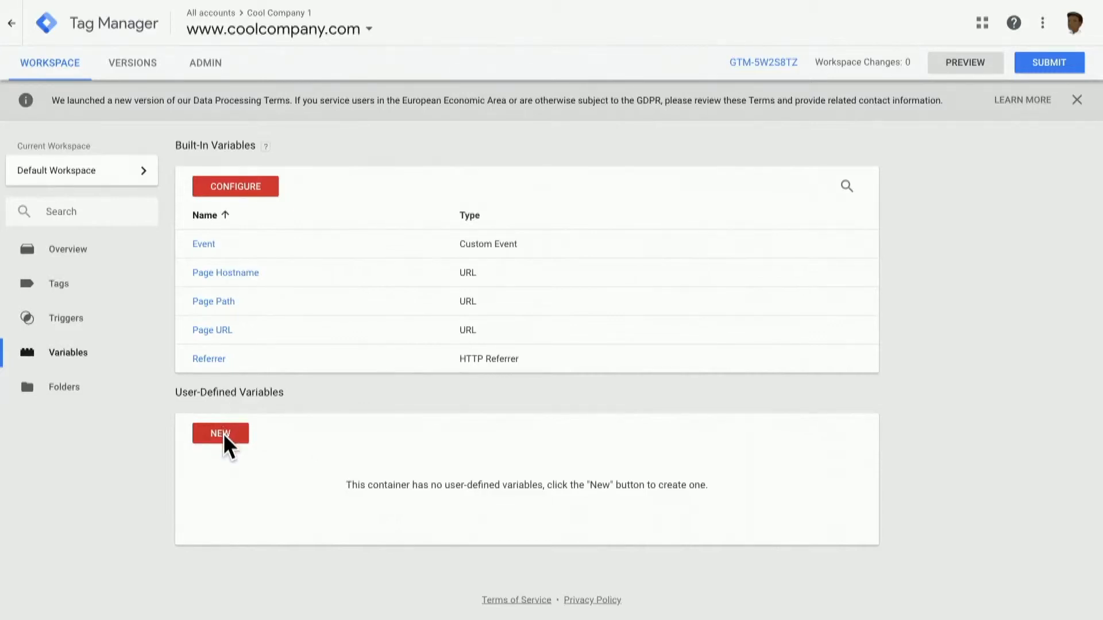
pyautogui.click(223, 433)
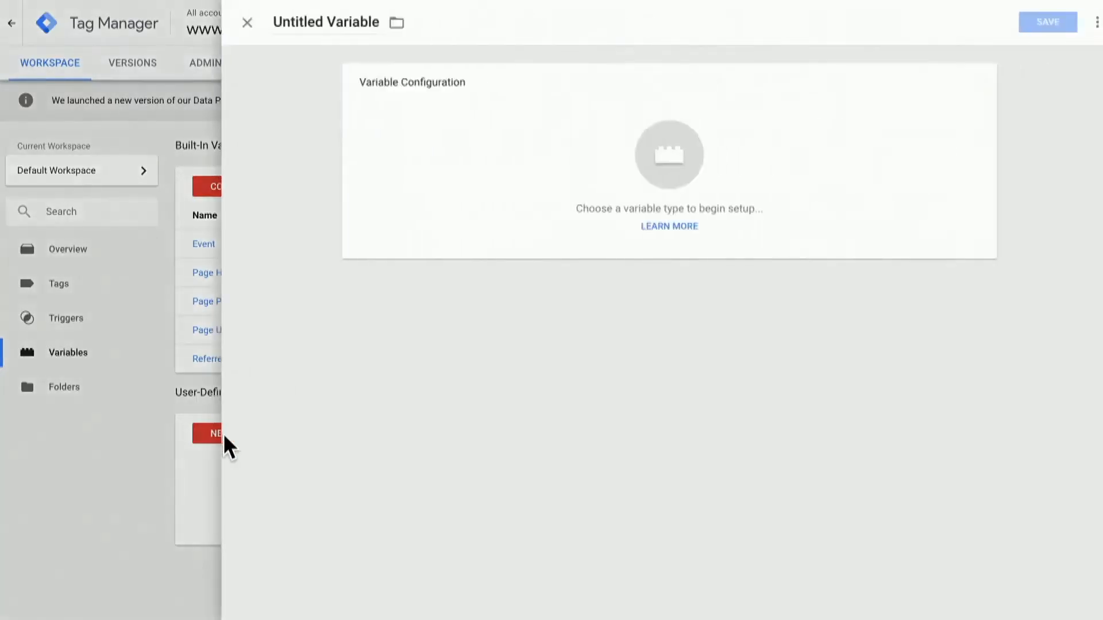
pyautogui.click(441, 214)
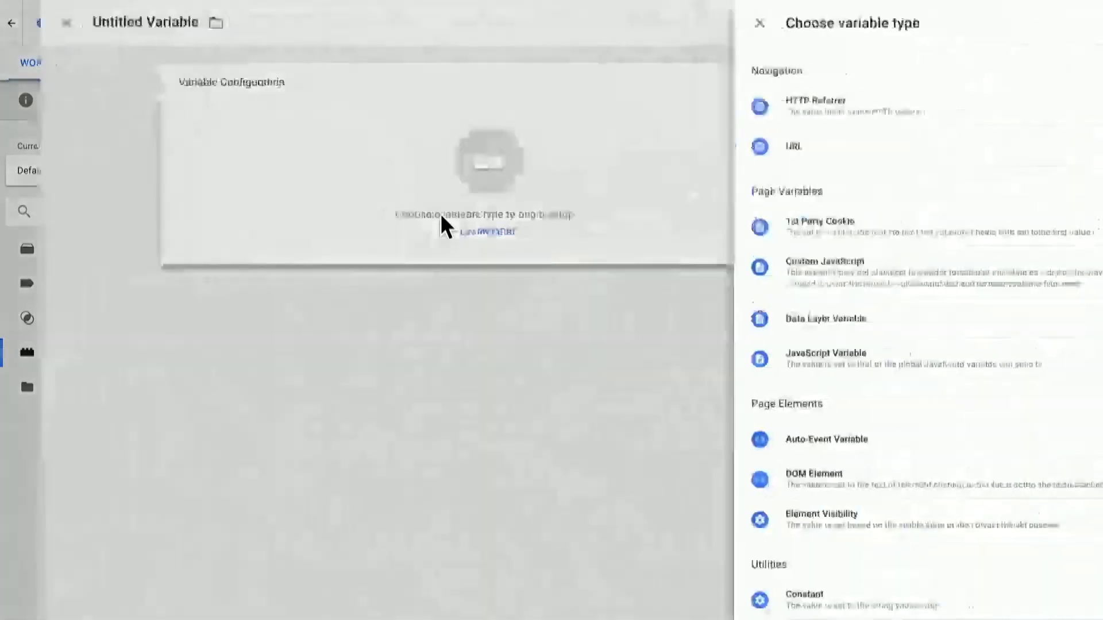
pyautogui.scroll(-5, 718, 266)
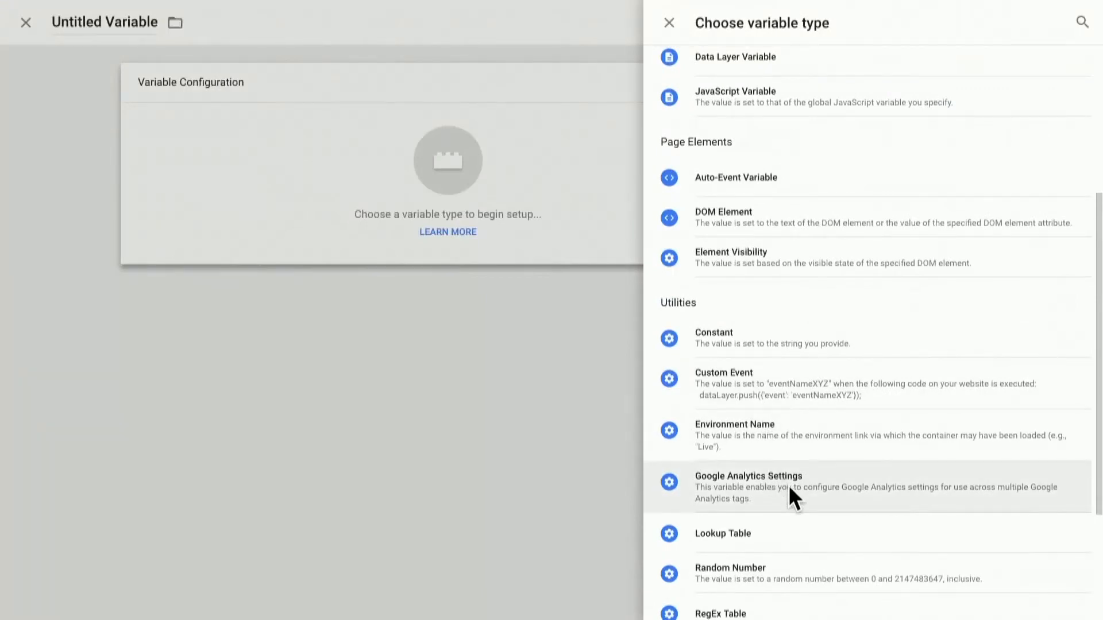
pyautogui.click(788, 485)
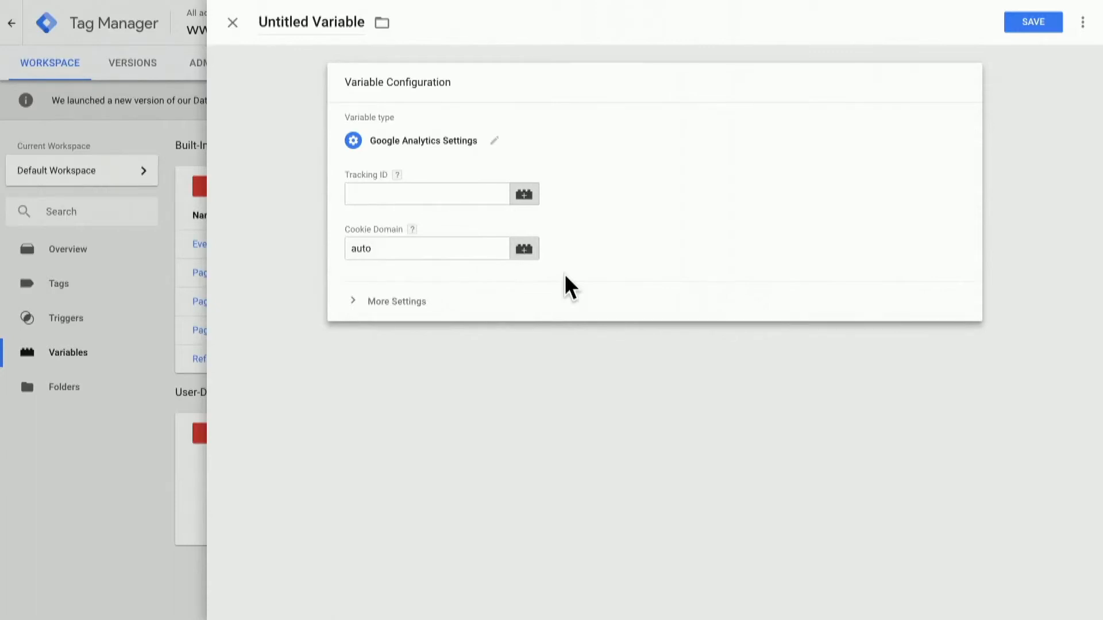
# Step: Set the variable's Tracking ID to UA-12345-1 and expand its additional settings
pyautogui.click(422, 202)
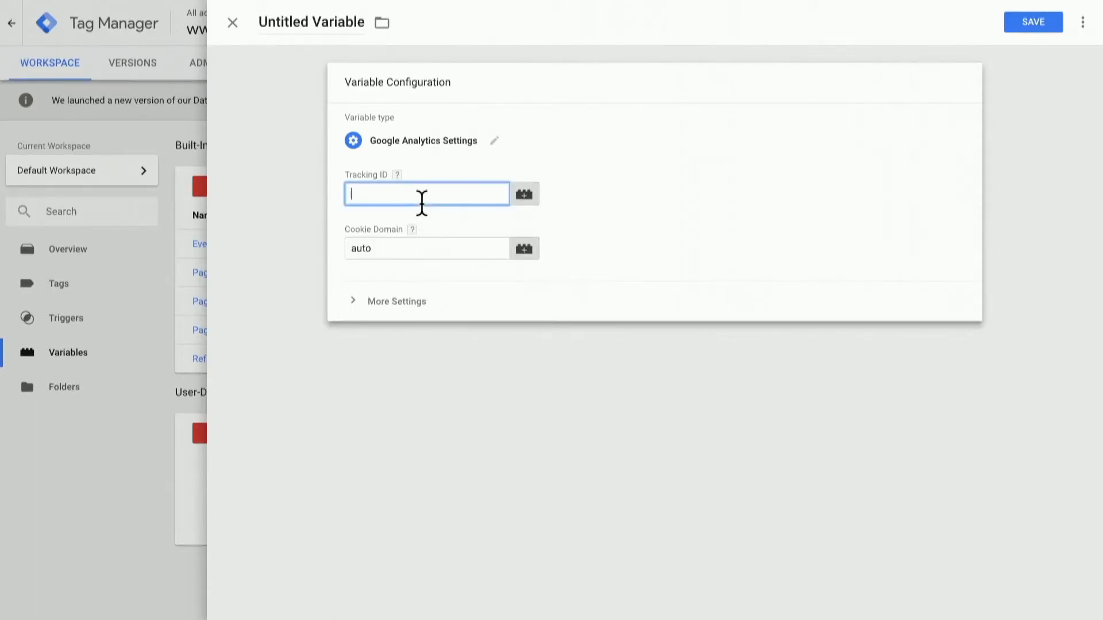
pyautogui.write('UA-12345-1')
pyautogui.moveTo(416, 231)
pyautogui.click(386, 303)
pyautogui.click(384, 332)
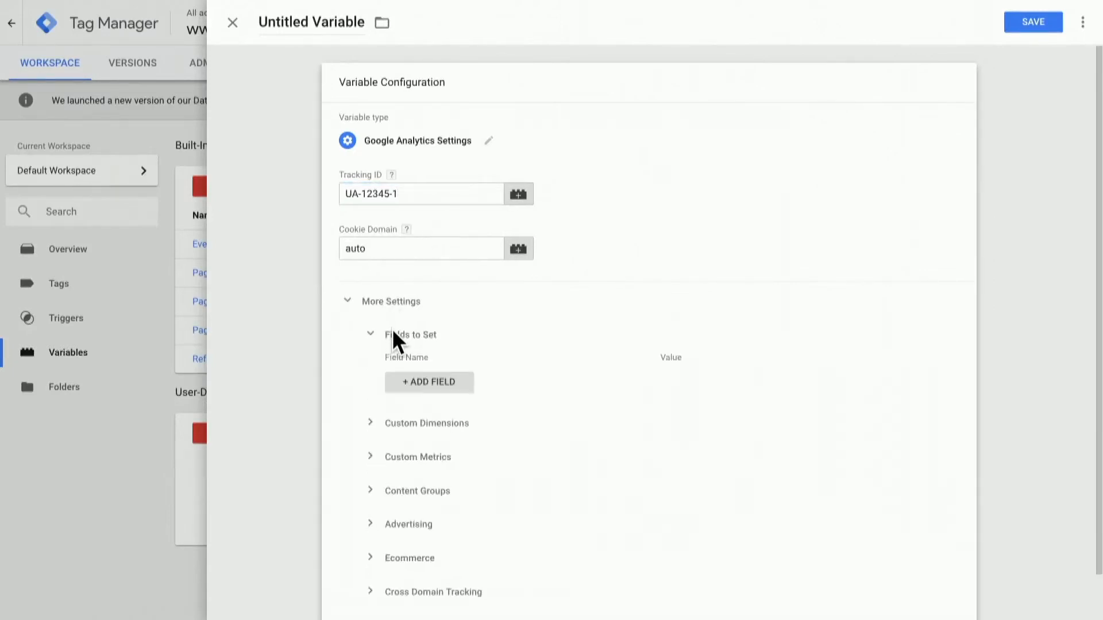
pyautogui.click(392, 329)
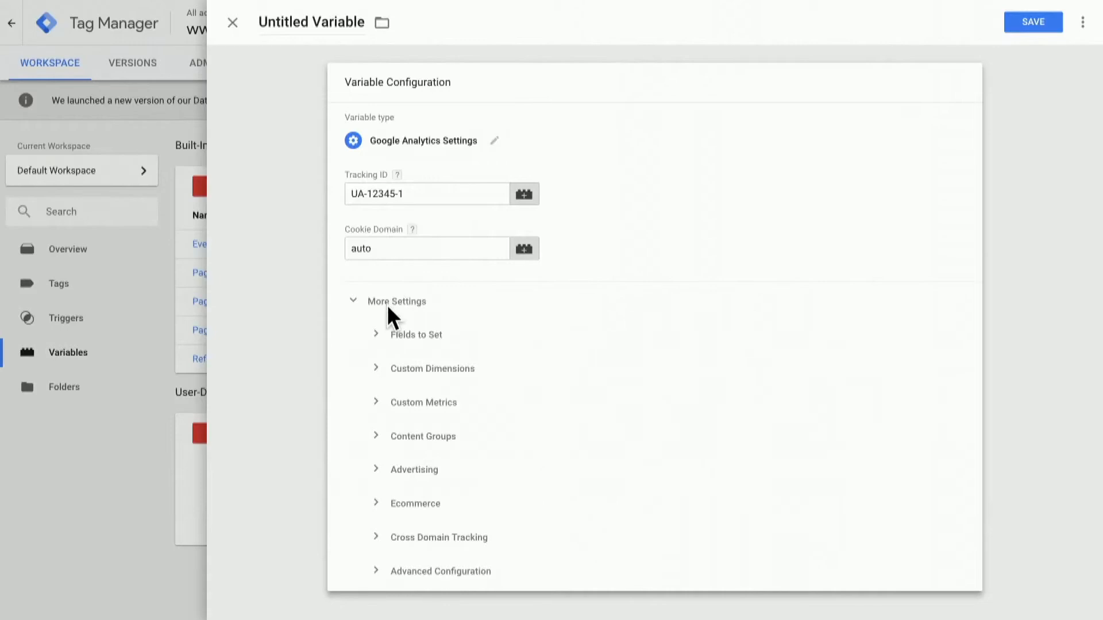
# Step: Add a field to set named allowLinker with the value true
pyautogui.click(380, 335)
pyautogui.click(409, 379)
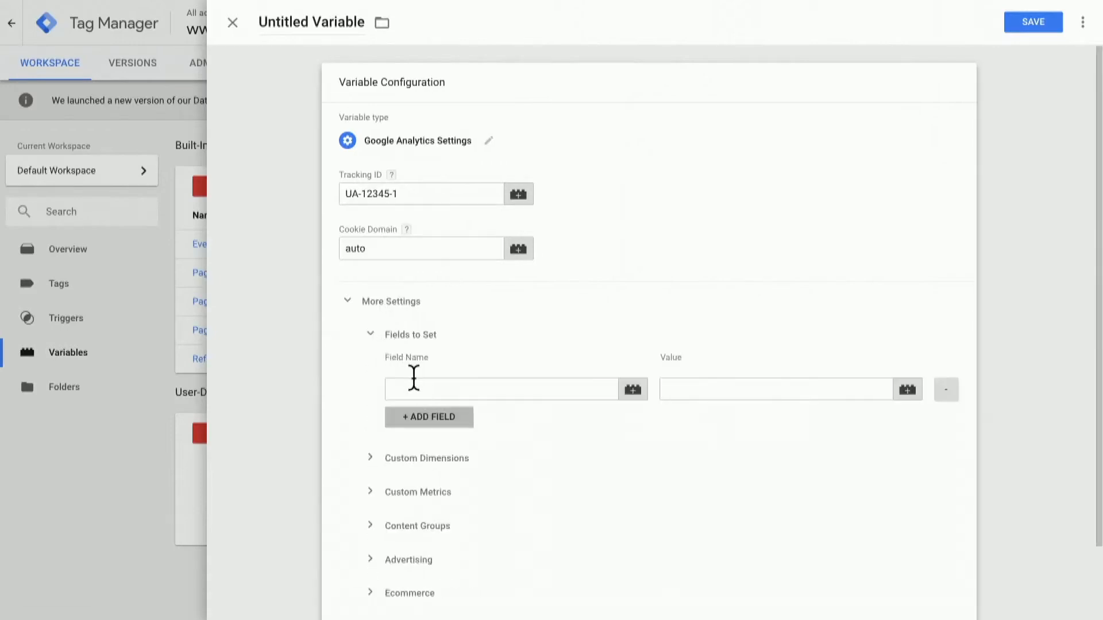
pyautogui.click(413, 380)
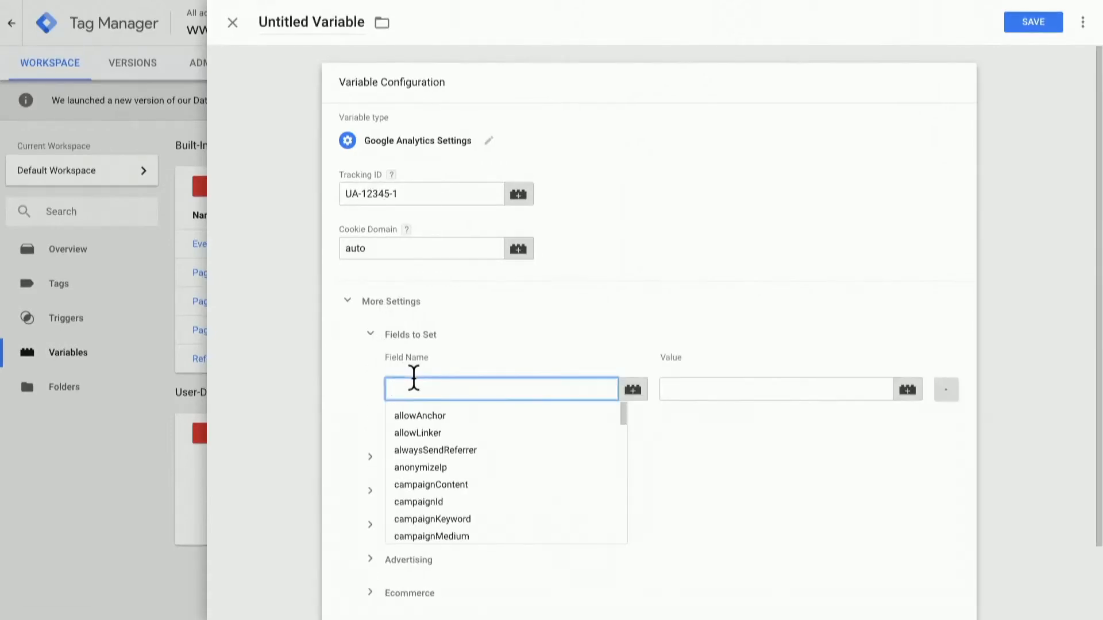
pyautogui.click(433, 434)
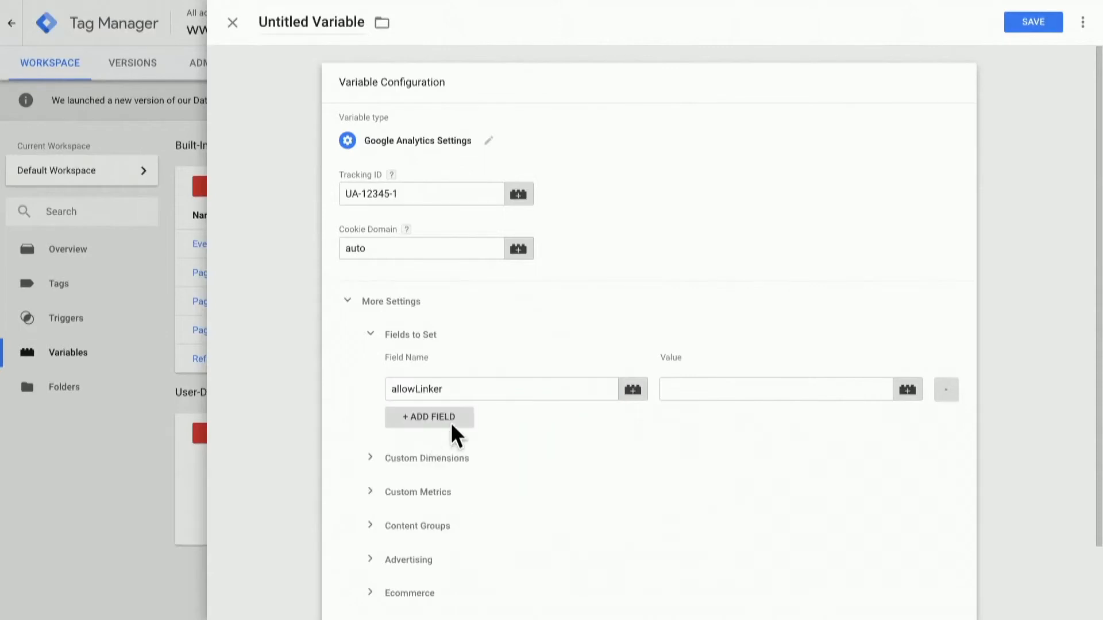
pyautogui.click(723, 389)
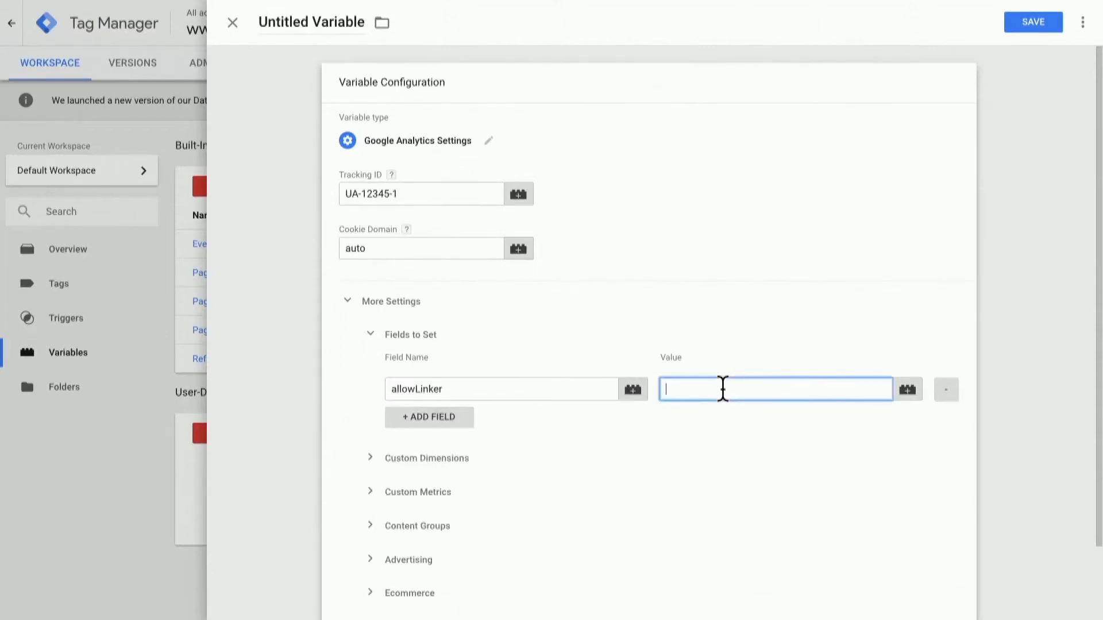
pyautogui.write('true')
# Step: Add a custom dimension with index 1 to the settings variable
pyautogui.click(402, 456)
pyautogui.click(421, 504)
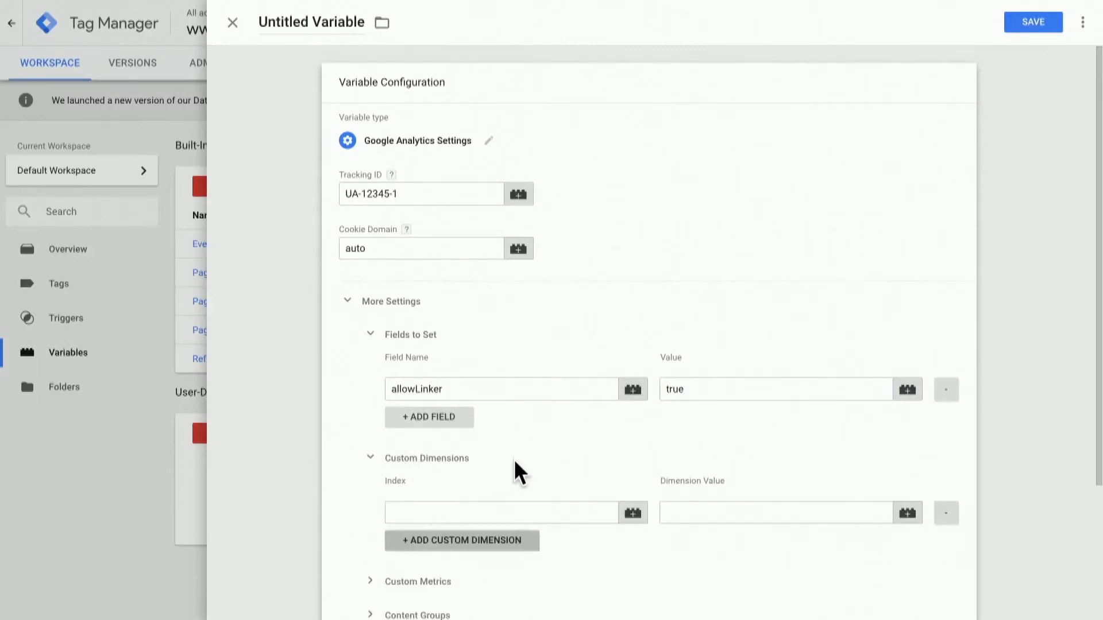
pyautogui.scroll(-1, 513, 459)
pyautogui.click(499, 466)
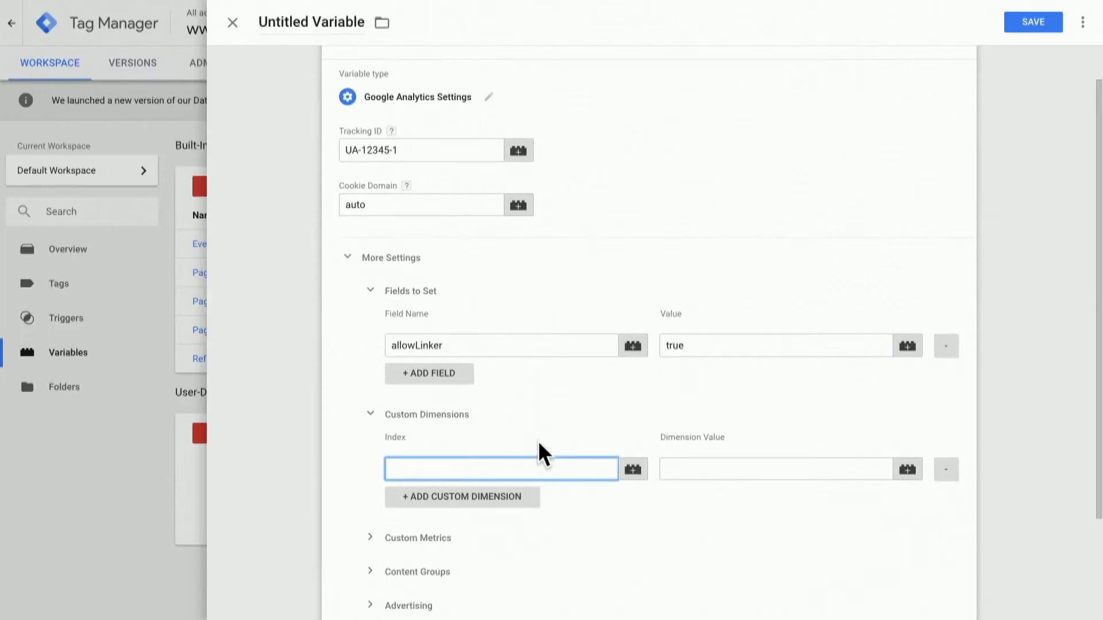
pyautogui.write('1')
# Step: Try Sports as the custom dimension's value, clear it, and view the variables available for that field
pyautogui.click(676, 466)
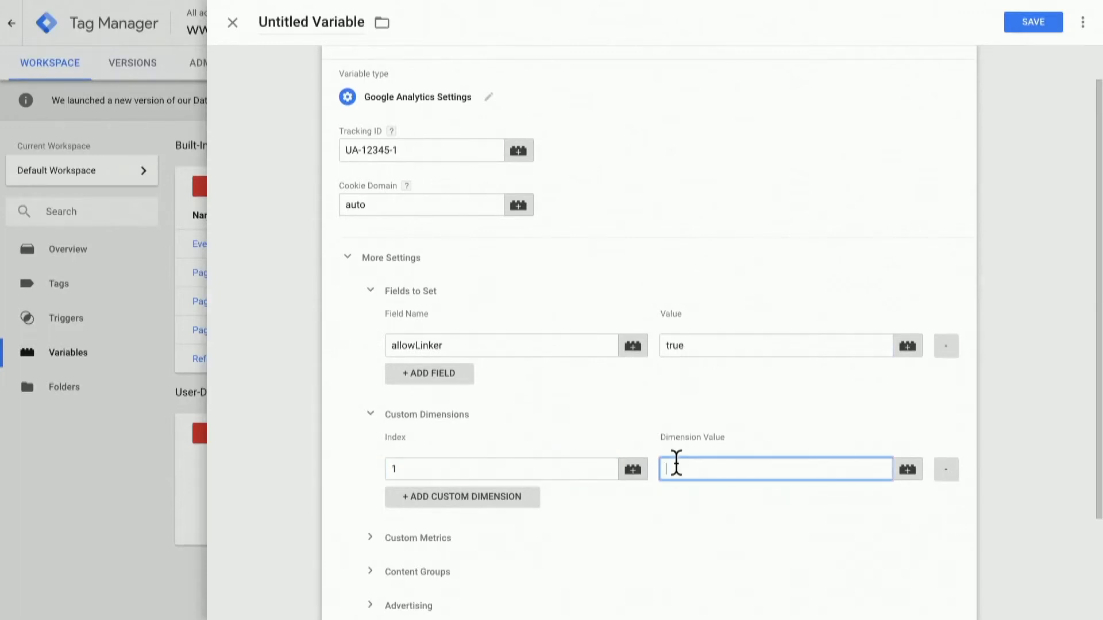
pyautogui.write('Sports')
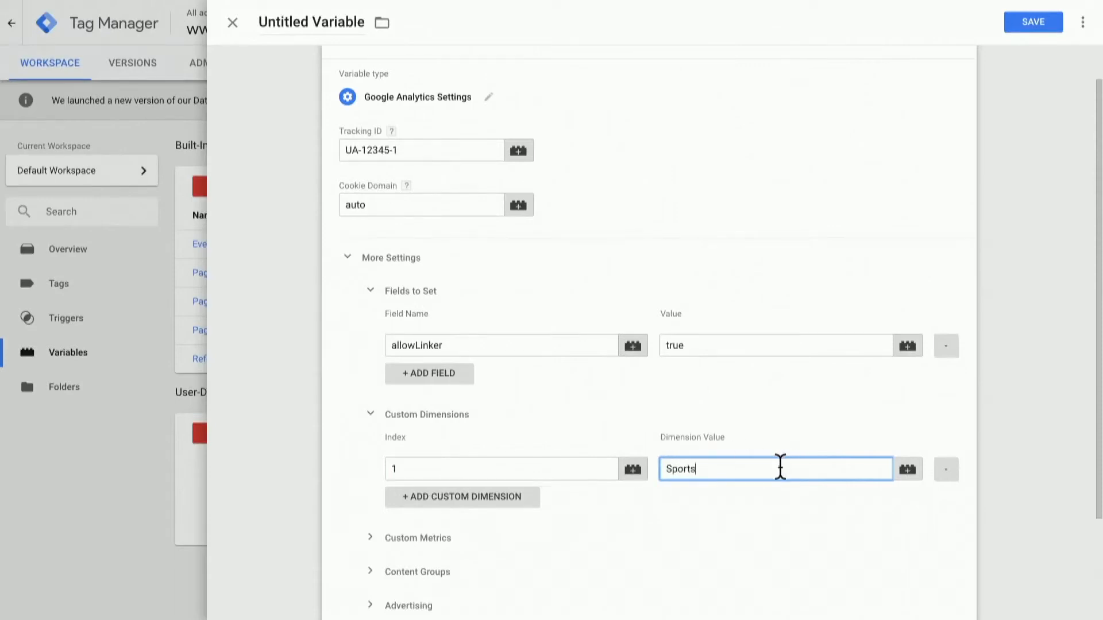
pyautogui.moveTo(778, 466); pyautogui.dragTo(663, 464)
pyautogui.press('BackSpace')
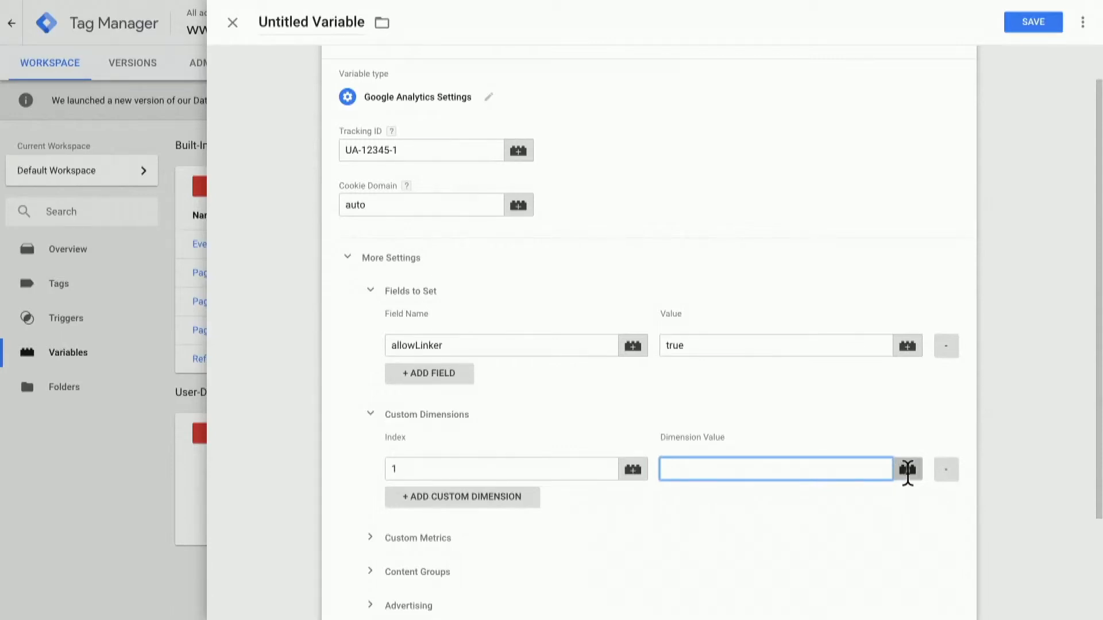
pyautogui.click(907, 470)
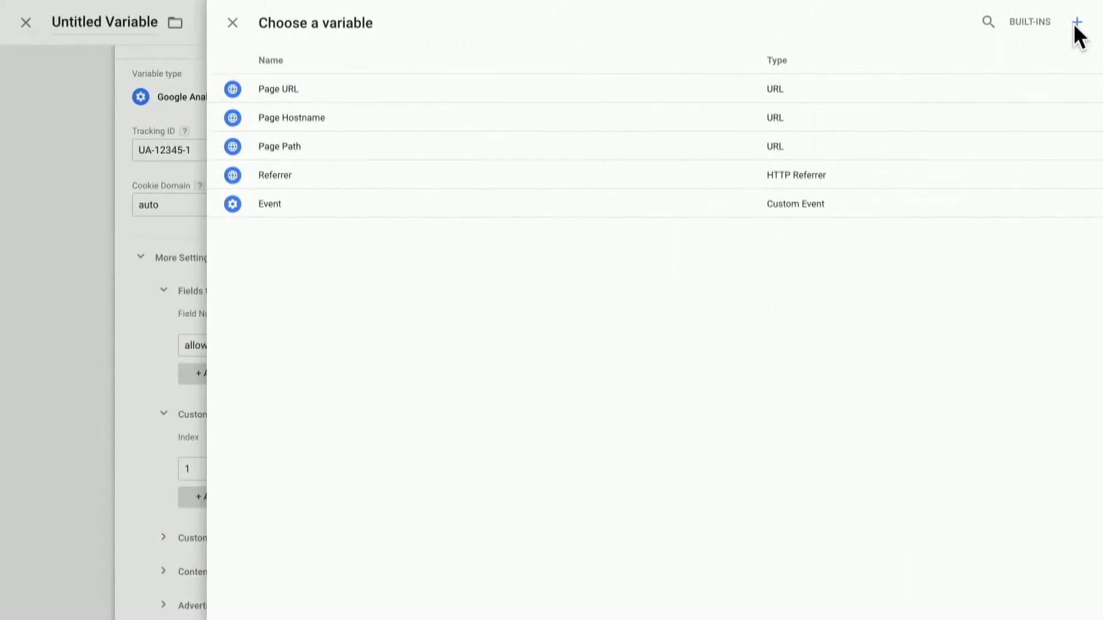
pyautogui.click(237, 24)
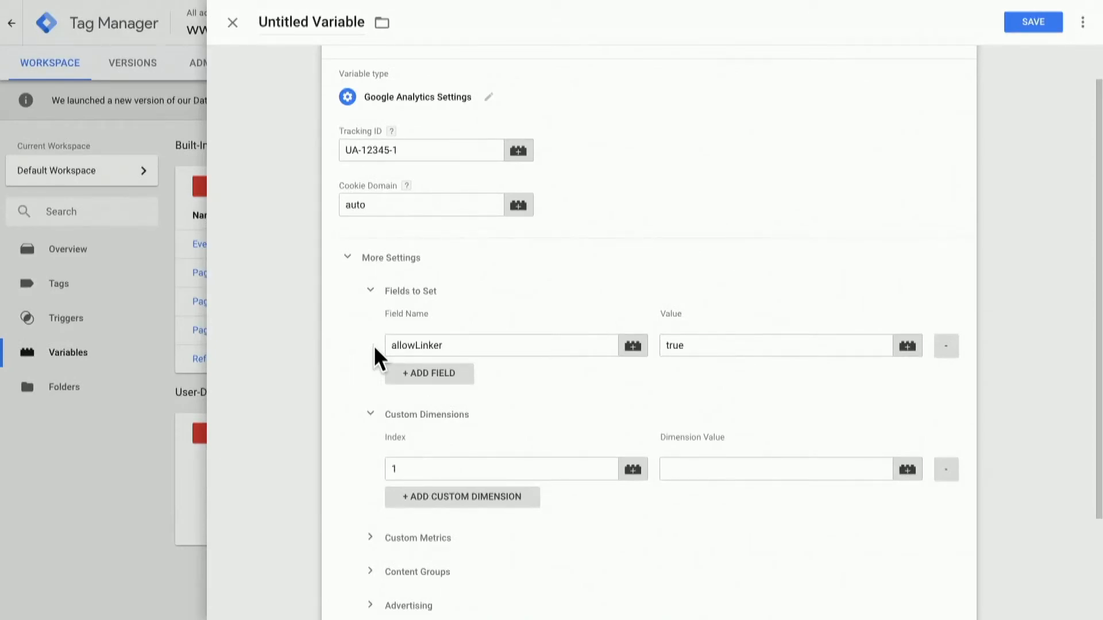
# Step: Save the settings variable under the name Primary Google Analytics Settings
pyautogui.scroll(-3, 484, 481)
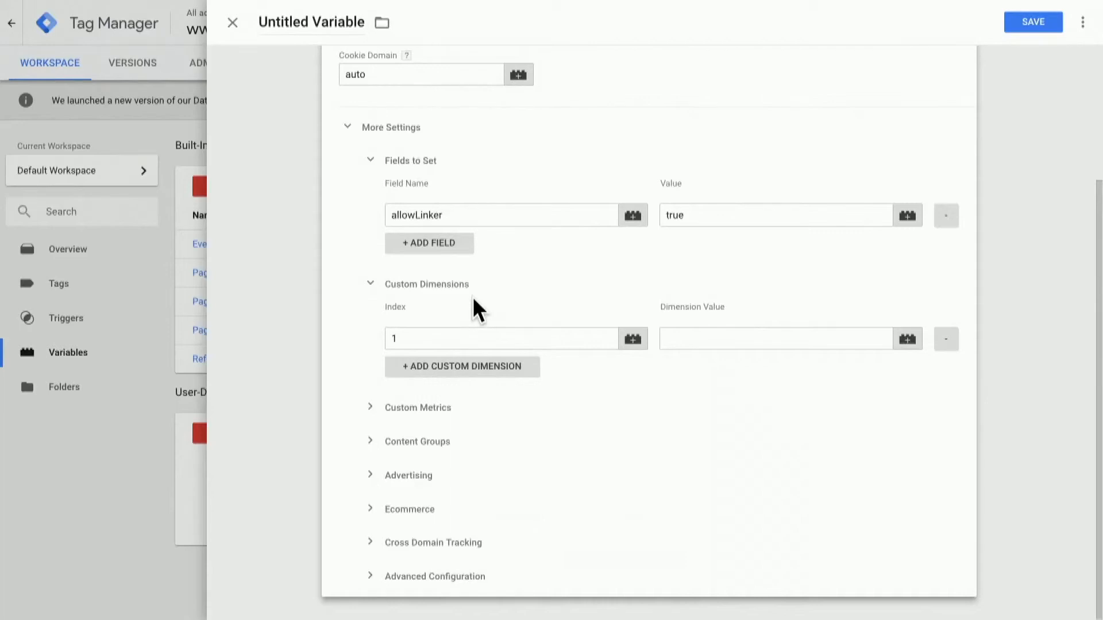
pyautogui.scroll(4, 472, 296)
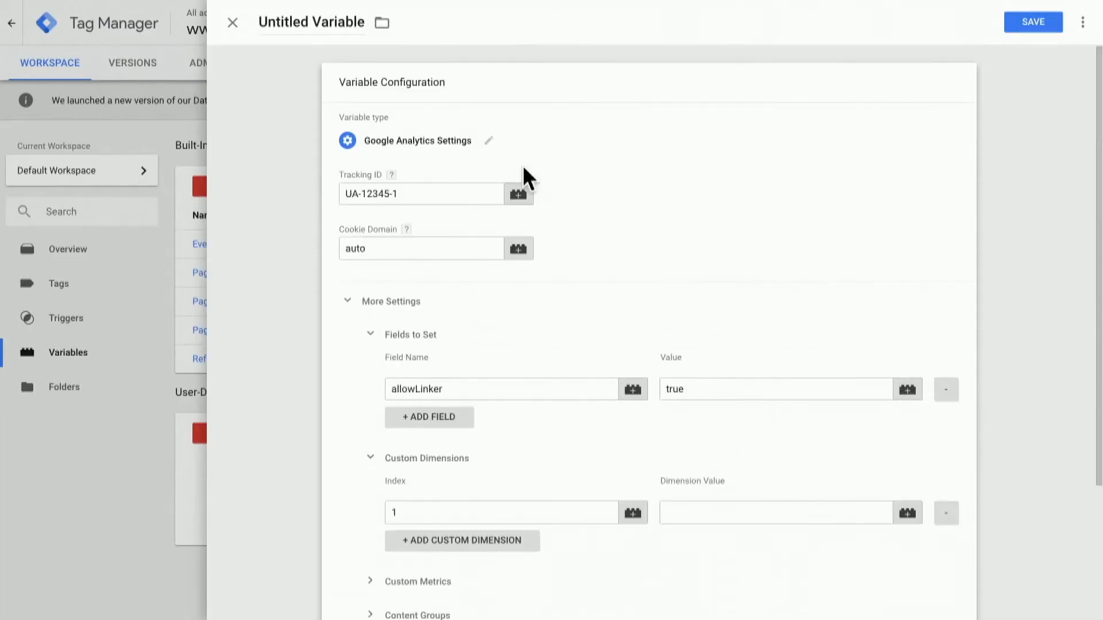
pyautogui.click(1025, 22)
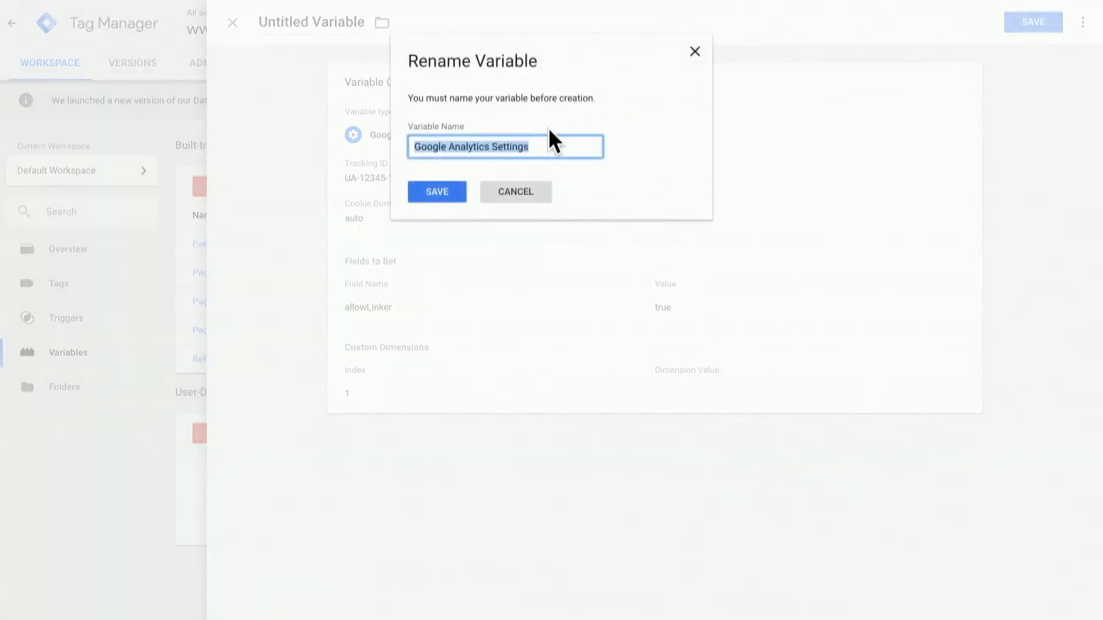
pyautogui.click(541, 147)
pyautogui.press('Home')
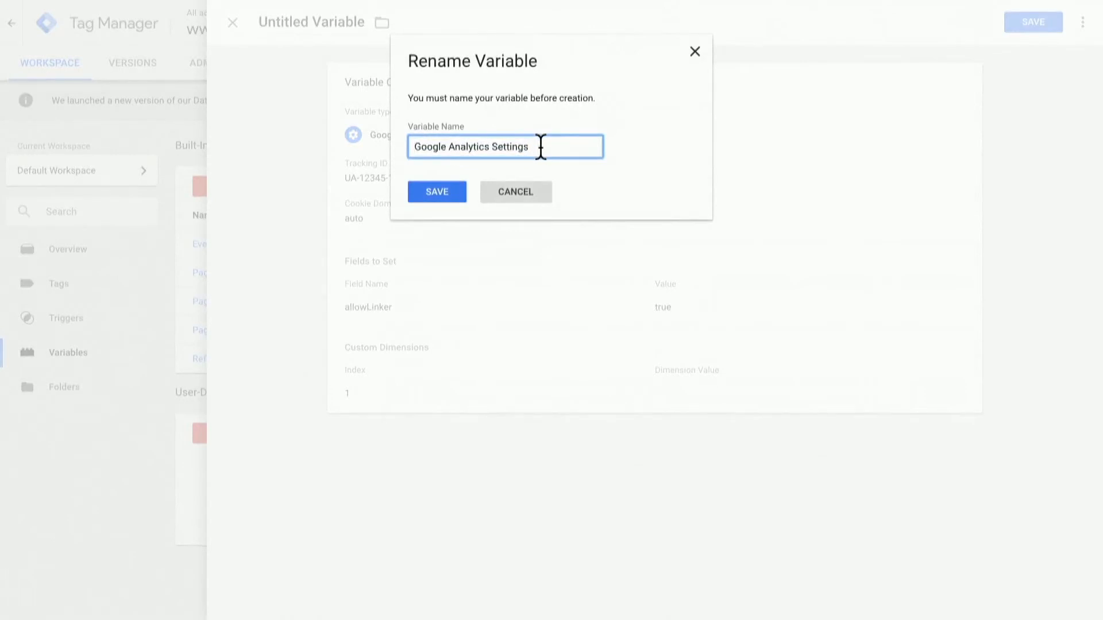
pyautogui.write('Primary')
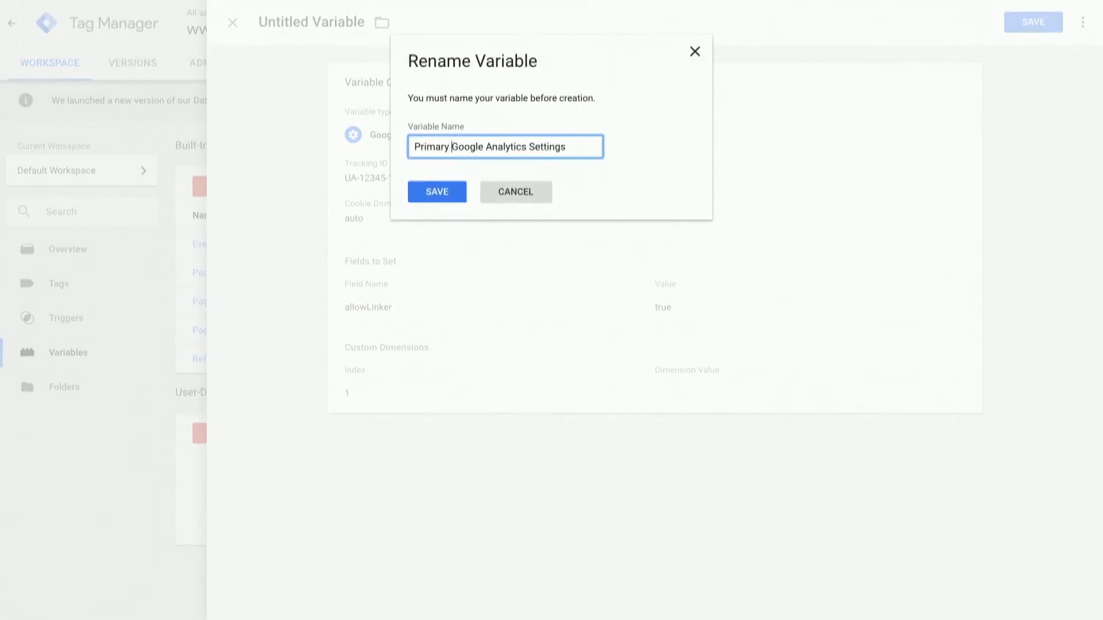
pyautogui.click(446, 192)
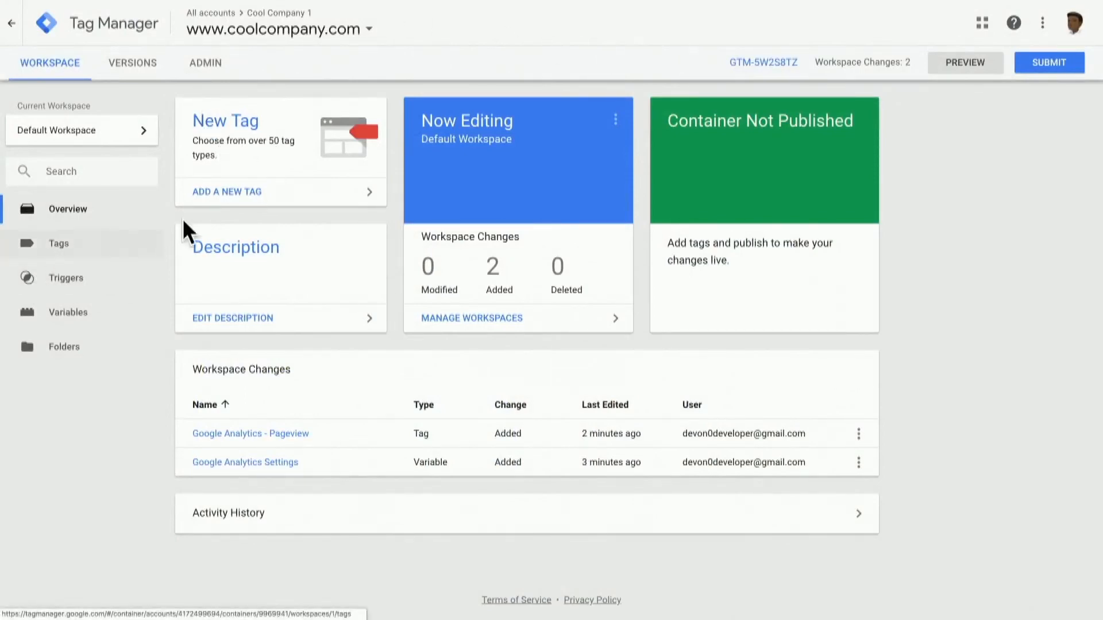
# Step: Create a Google Ads Conversion Tracking tag with conversion ID 123456789 and conversion label abc123
pyautogui.click(244, 132)
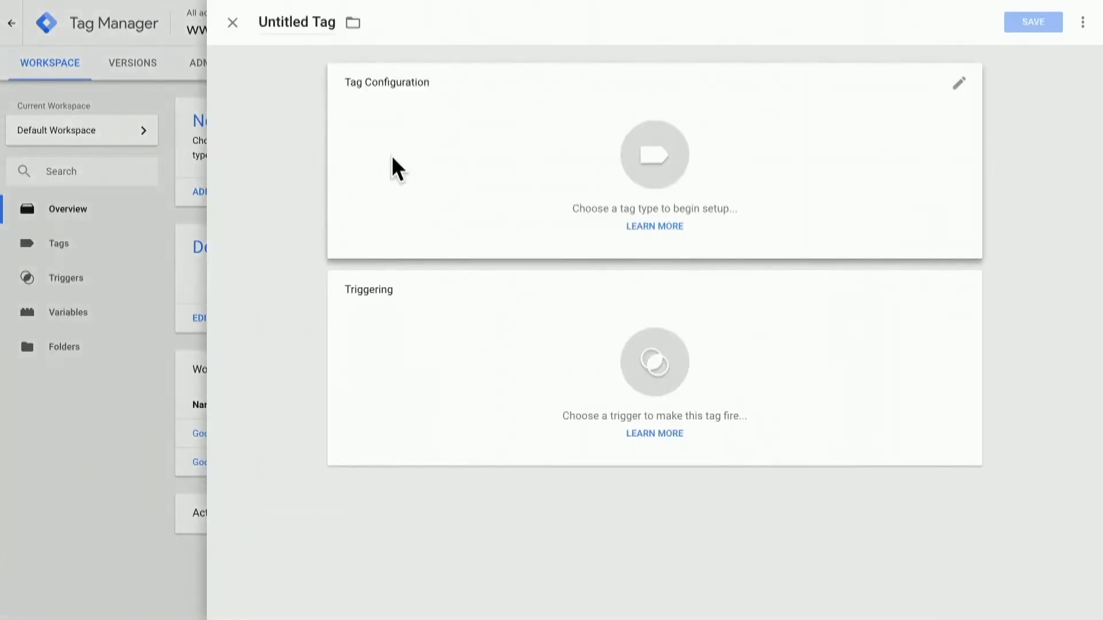
pyautogui.click(392, 156)
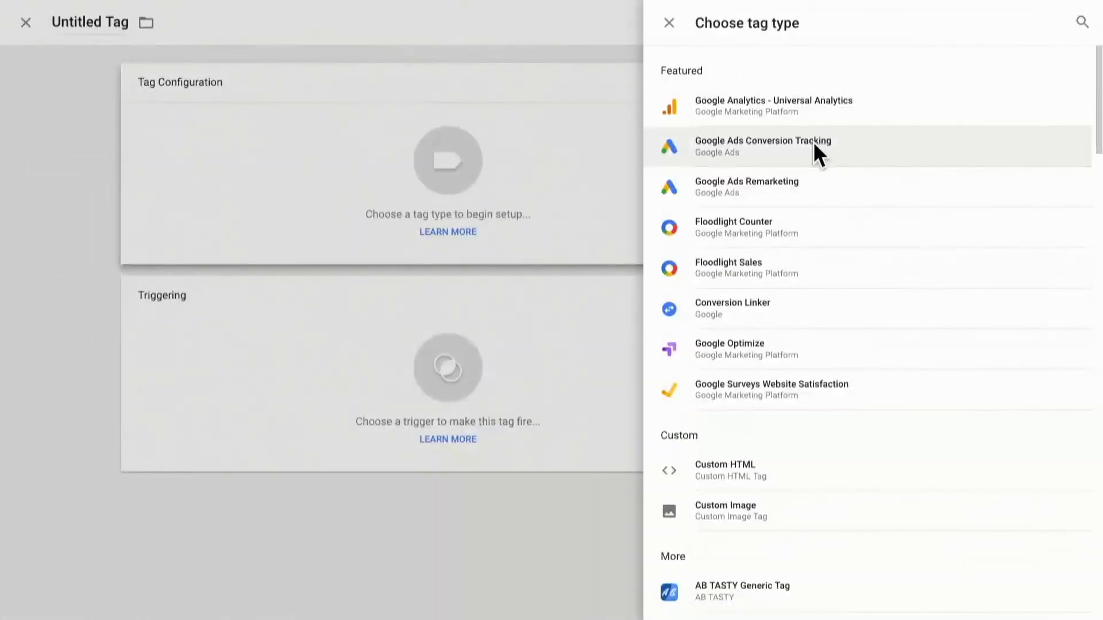
pyautogui.click(821, 146)
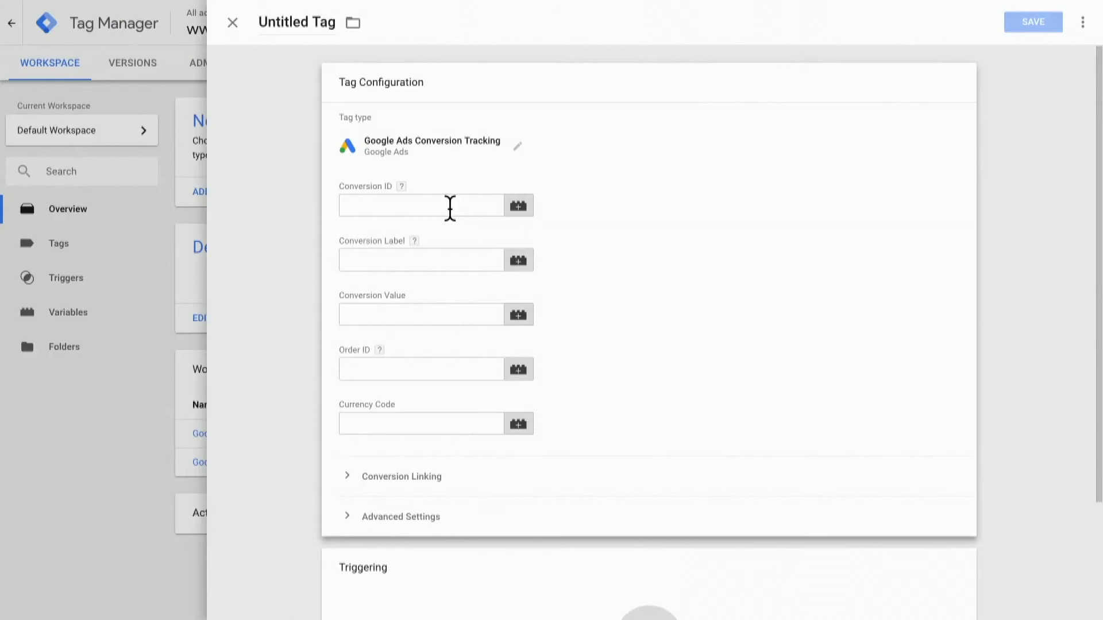
pyautogui.click(449, 208)
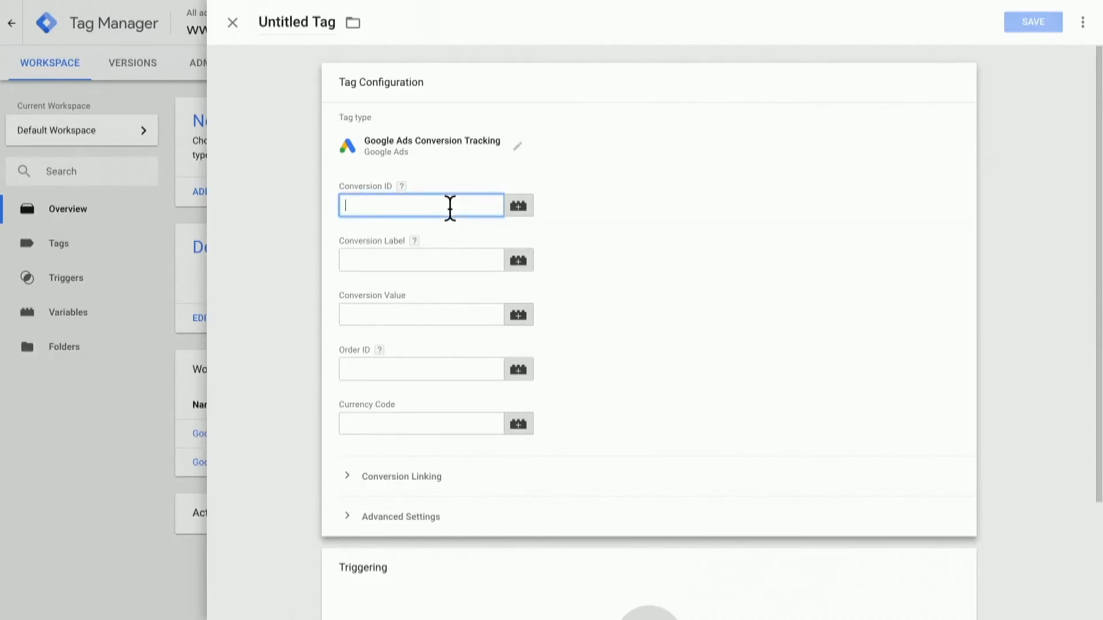
pyautogui.write('123456789')
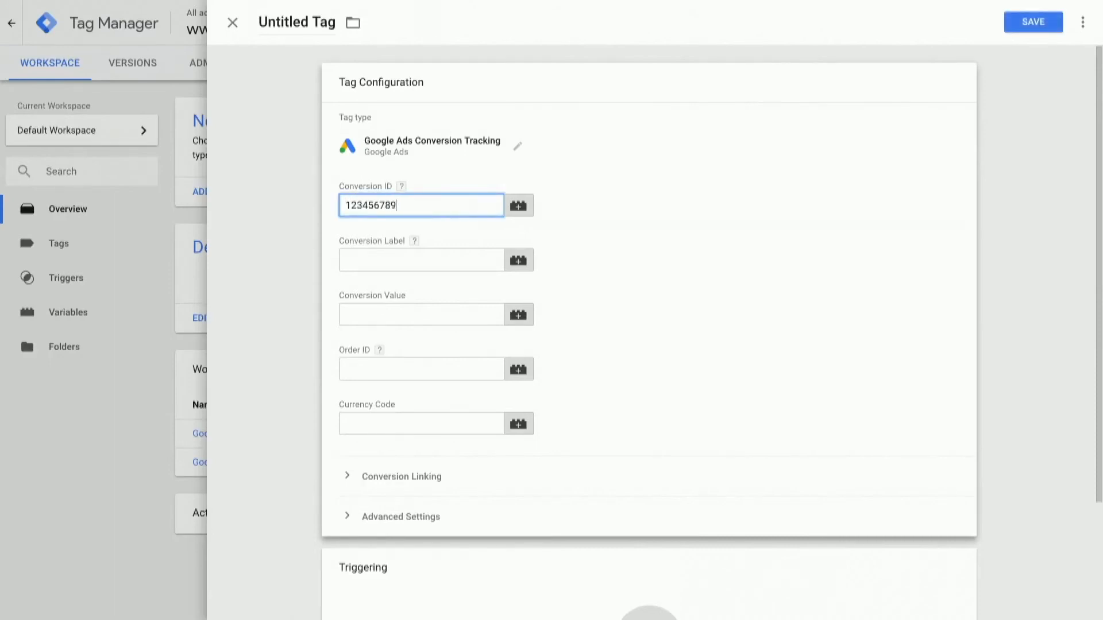
pyautogui.click(421, 259)
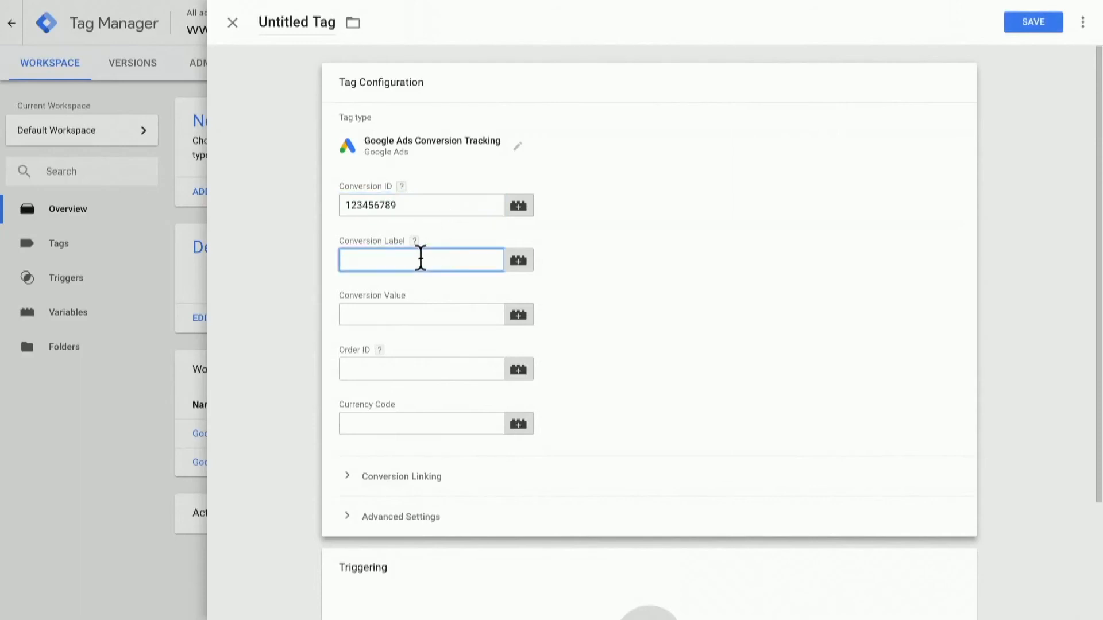
pyautogui.write('abc123')
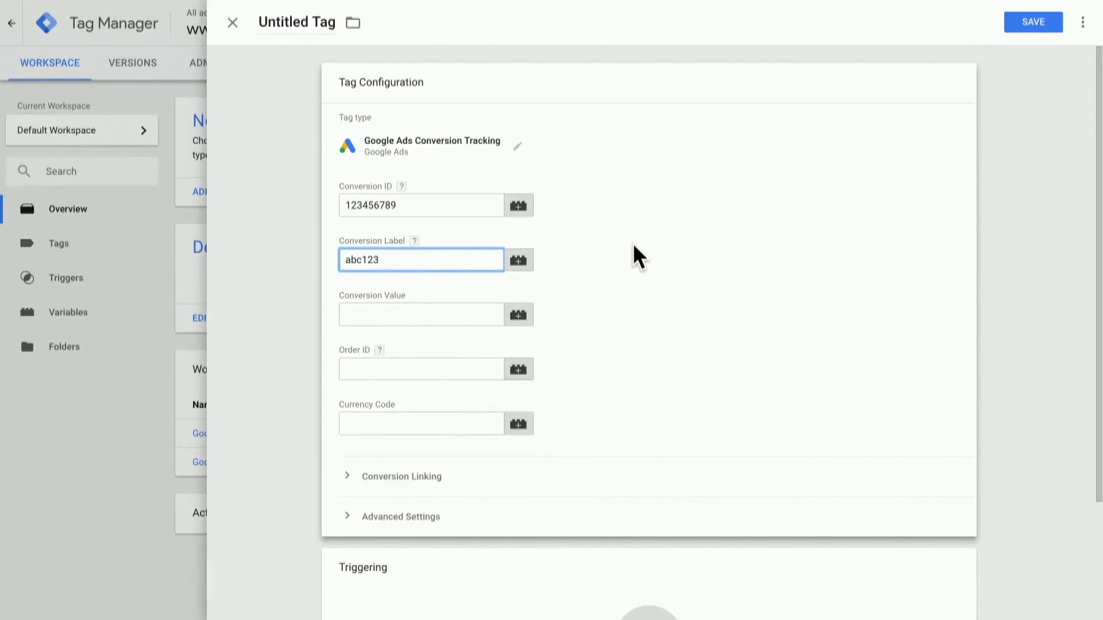
# Step: Start a new trigger of type Page View for the conversion tracking tag
pyautogui.scroll(-1, 635, 253)
pyautogui.scroll(-1, 632, 328)
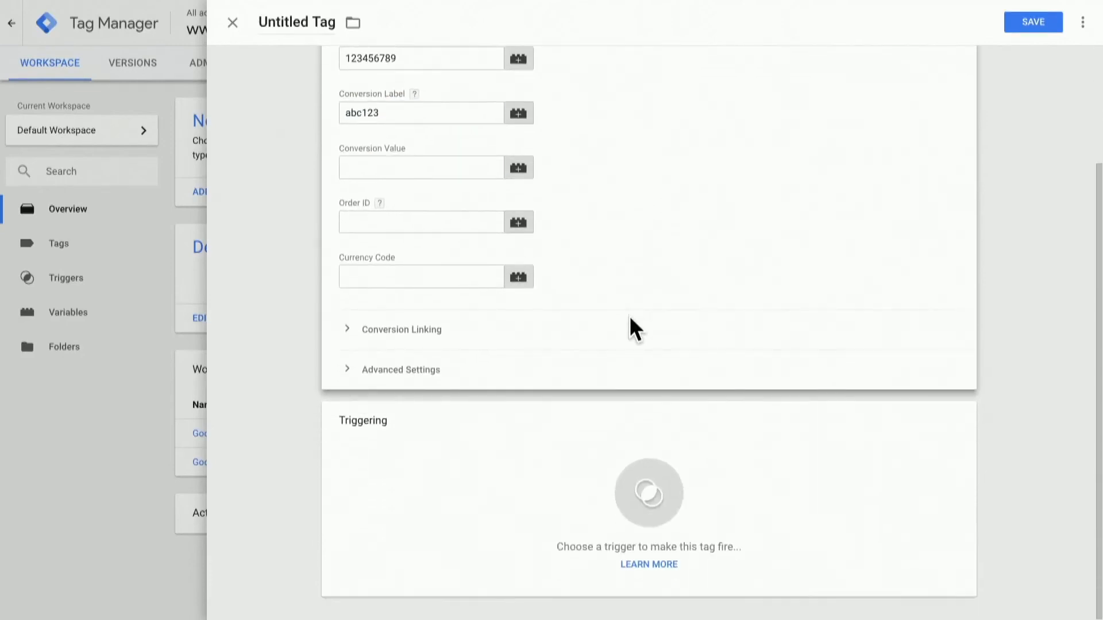
pyautogui.click(663, 503)
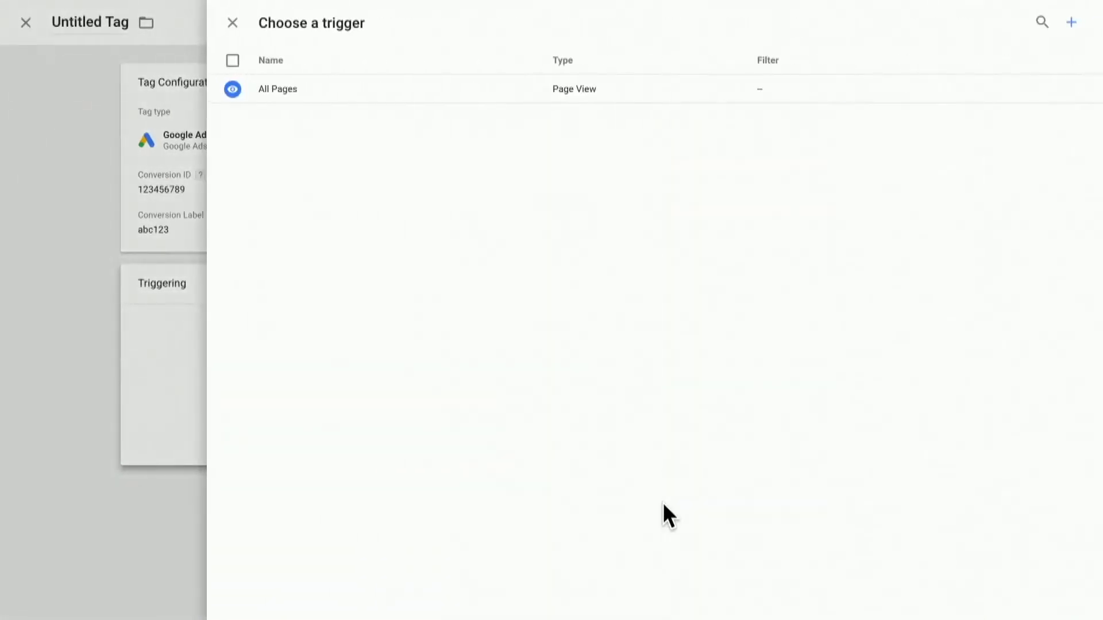
pyautogui.click(1077, 23)
pyautogui.click(708, 147)
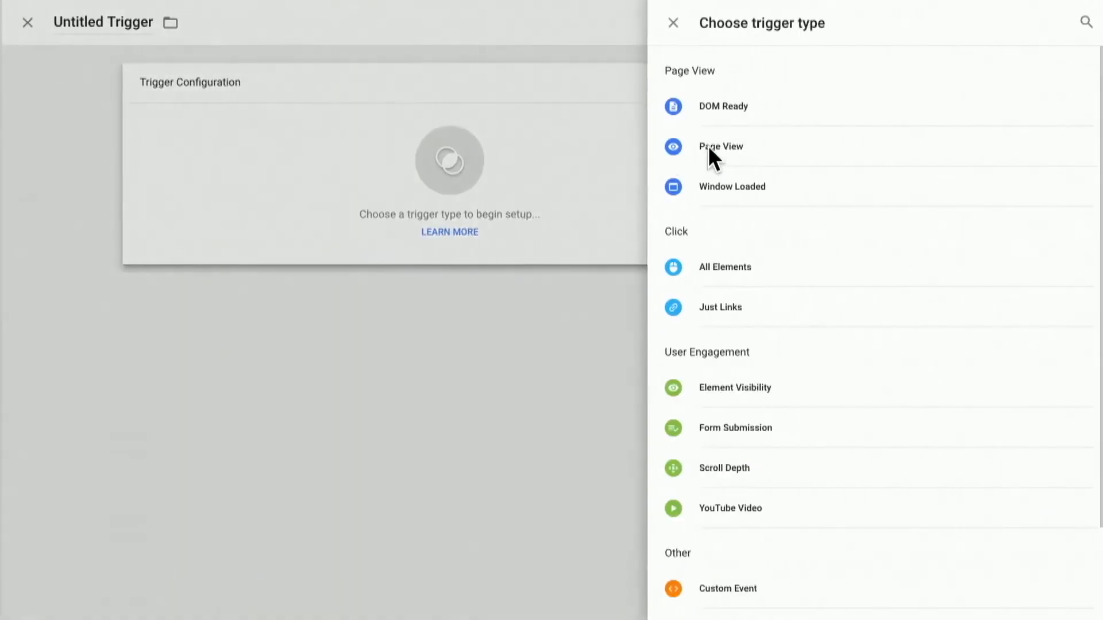
pyautogui.click(723, 145)
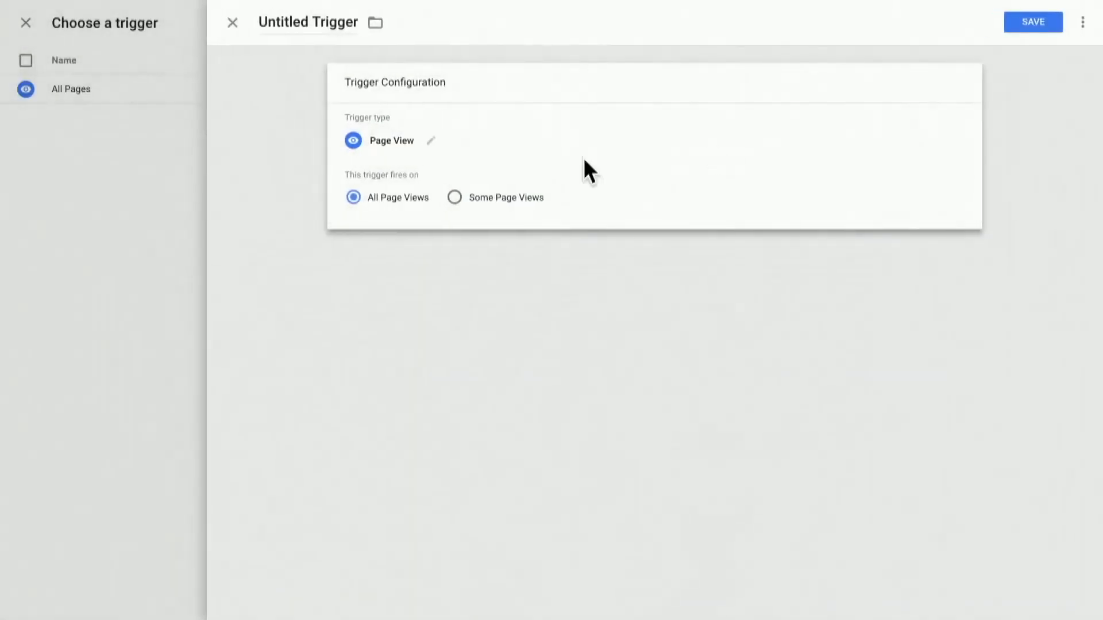
# Step: Restrict the trigger to some page views, where the Page URL contains thankyou.html
pyautogui.click(463, 197)
pyautogui.click(450, 253)
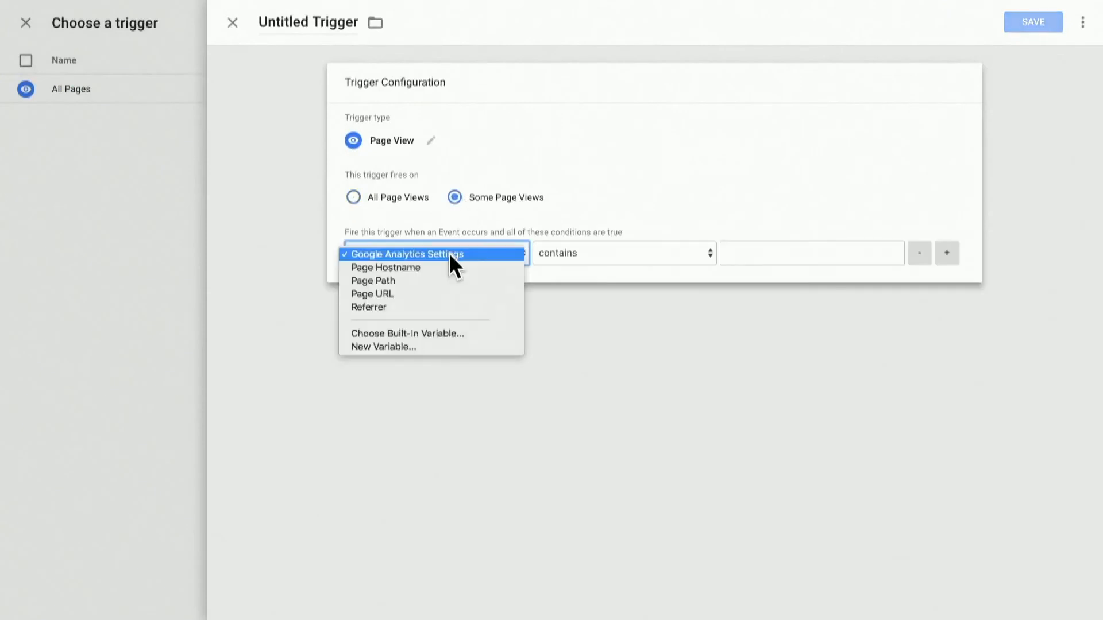
pyautogui.click(443, 293)
pyautogui.click(759, 252)
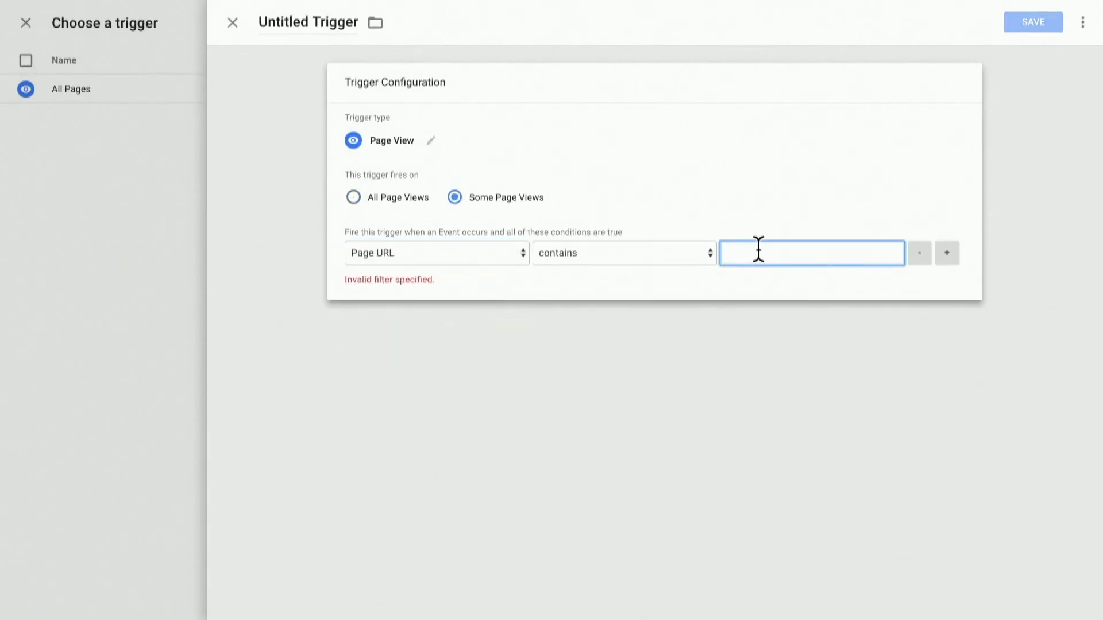
pyautogui.write('thankyou.')
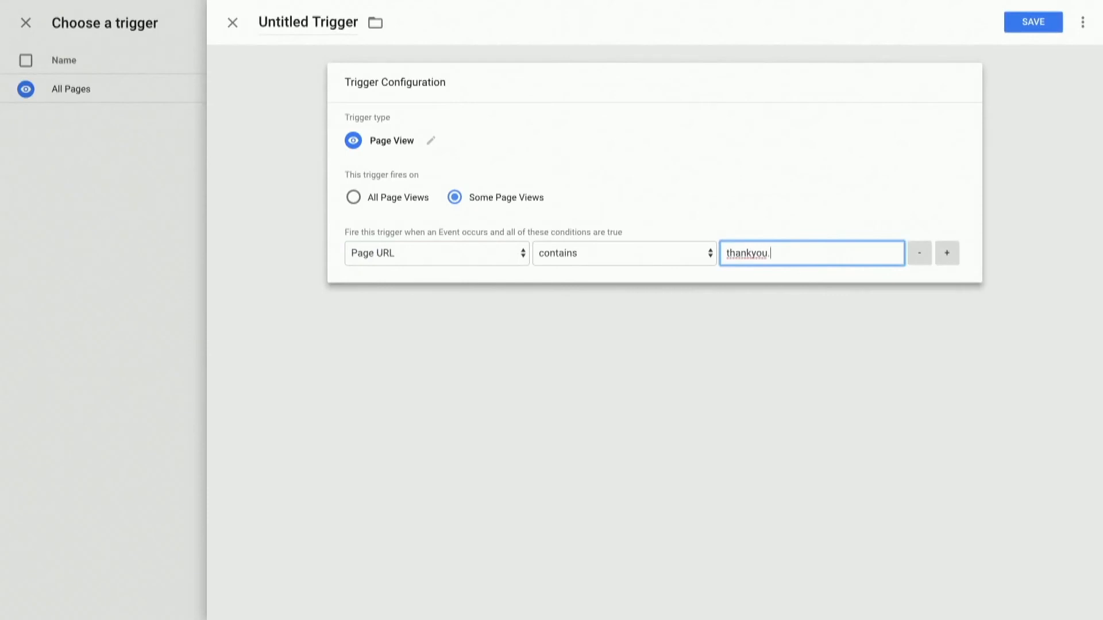
pyautogui.write('html')
# Step: Save the trigger as Thank You Pages and save the conversion tag that uses it under the name Google Ads Conversion Tracking
pyautogui.click(1033, 21)
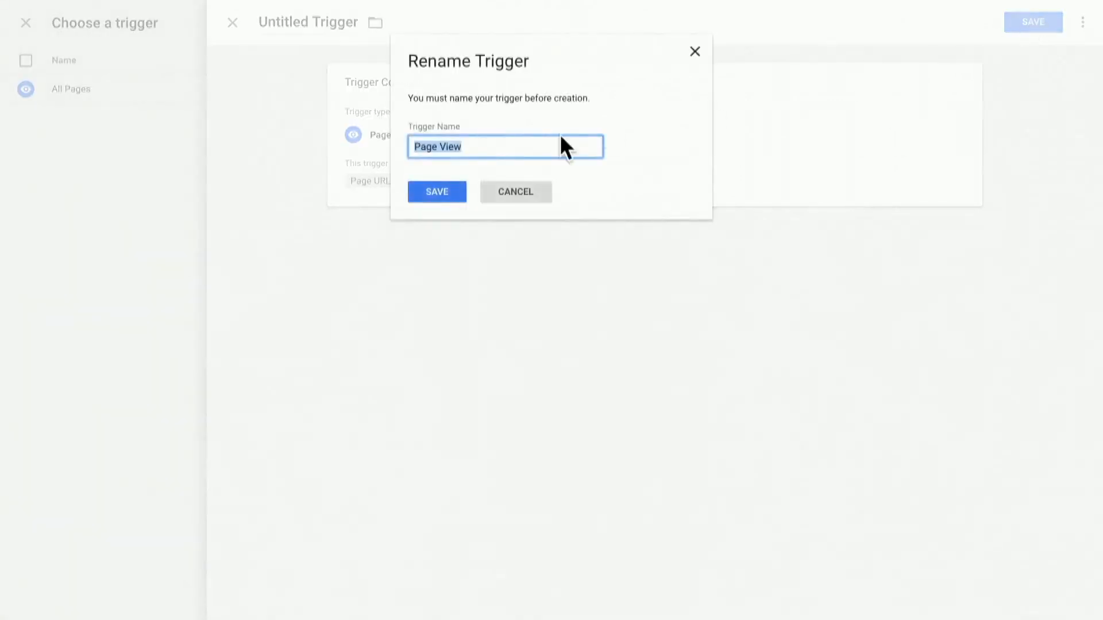
pyautogui.write('Thank You Pages')
pyautogui.click(454, 195)
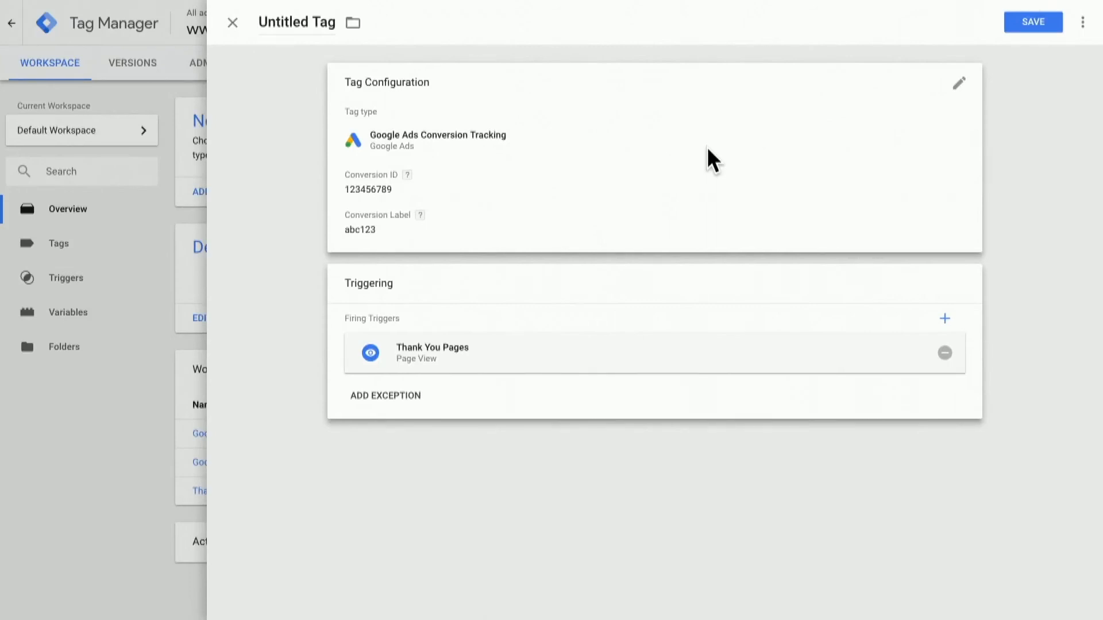
pyautogui.click(1031, 23)
pyautogui.click(459, 189)
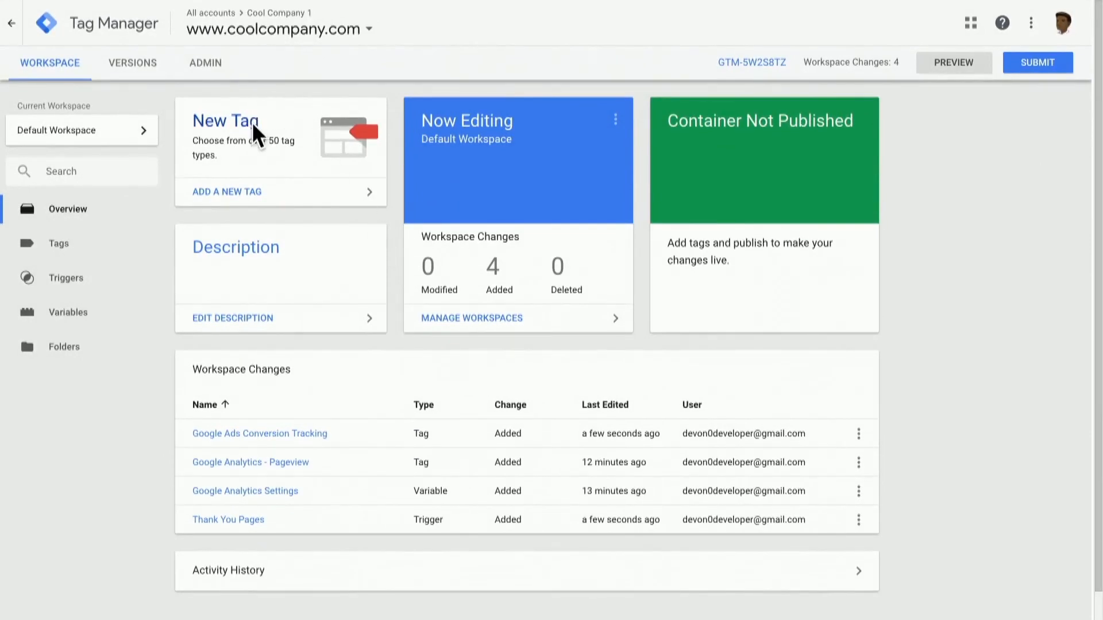
# Step: Create a Conversion Linker tag that fires on All Pages and save it under the name Conversion Linker
pyautogui.click(250, 140)
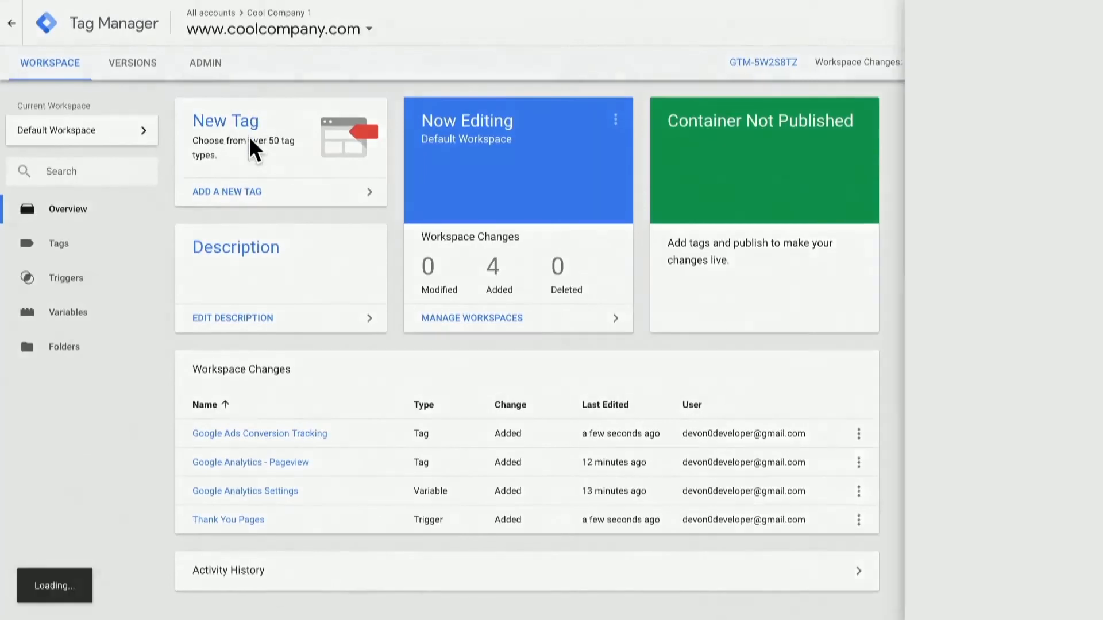
pyautogui.click(409, 167)
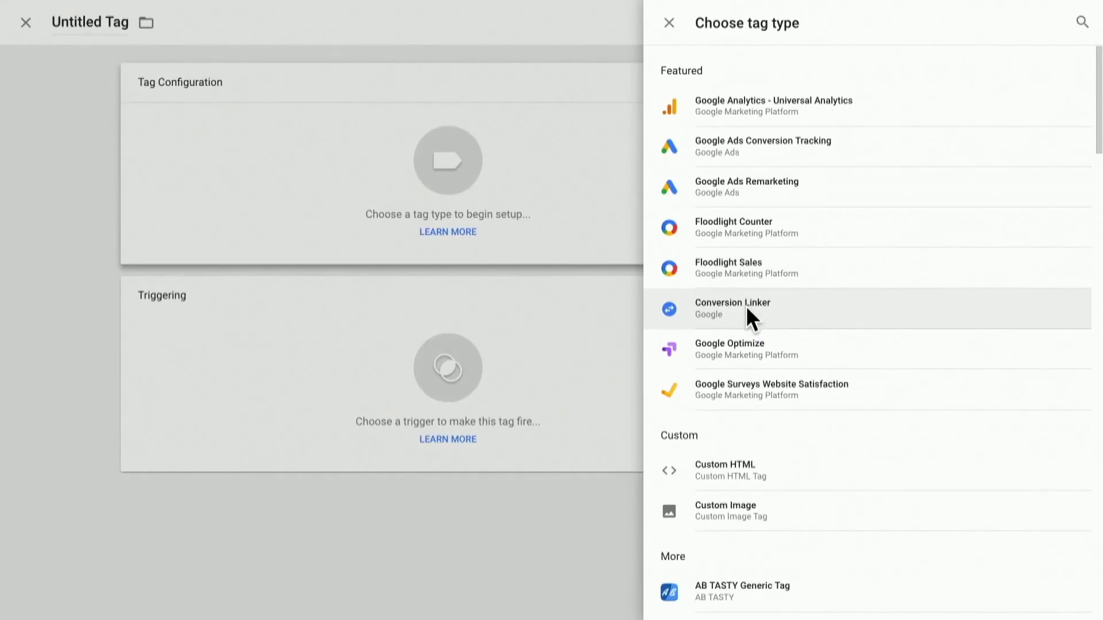
pyautogui.click(750, 319)
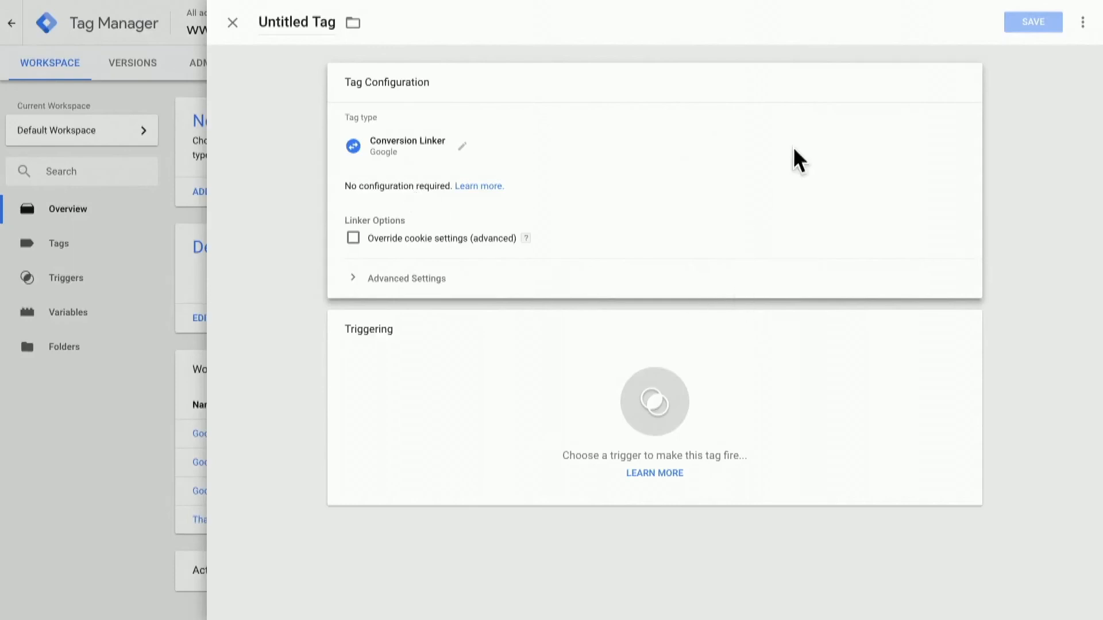
pyautogui.click(584, 402)
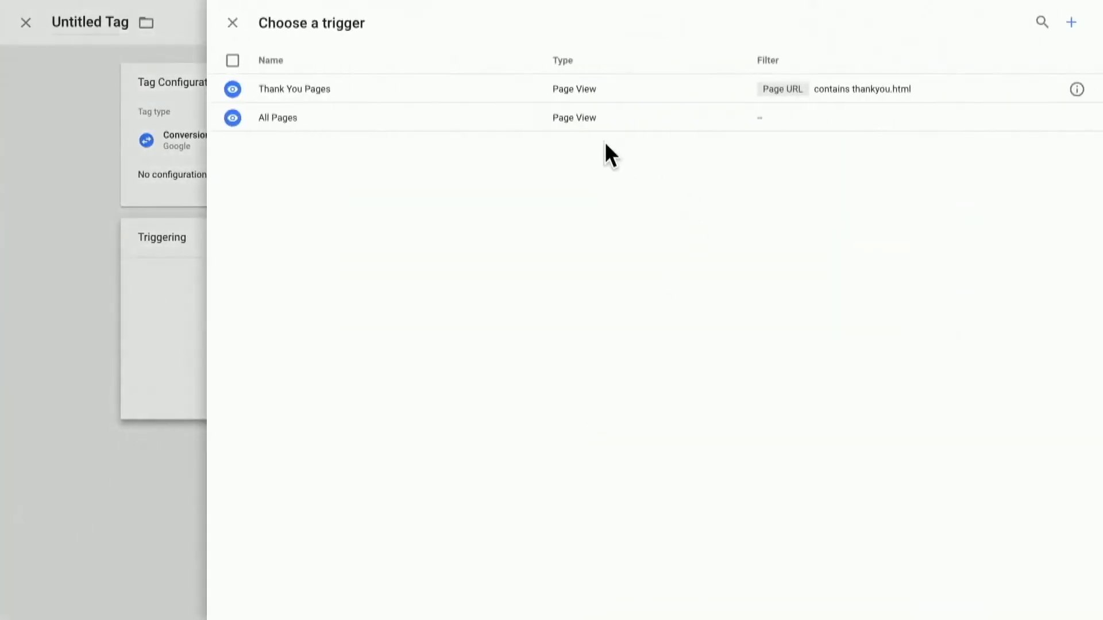
pyautogui.click(587, 123)
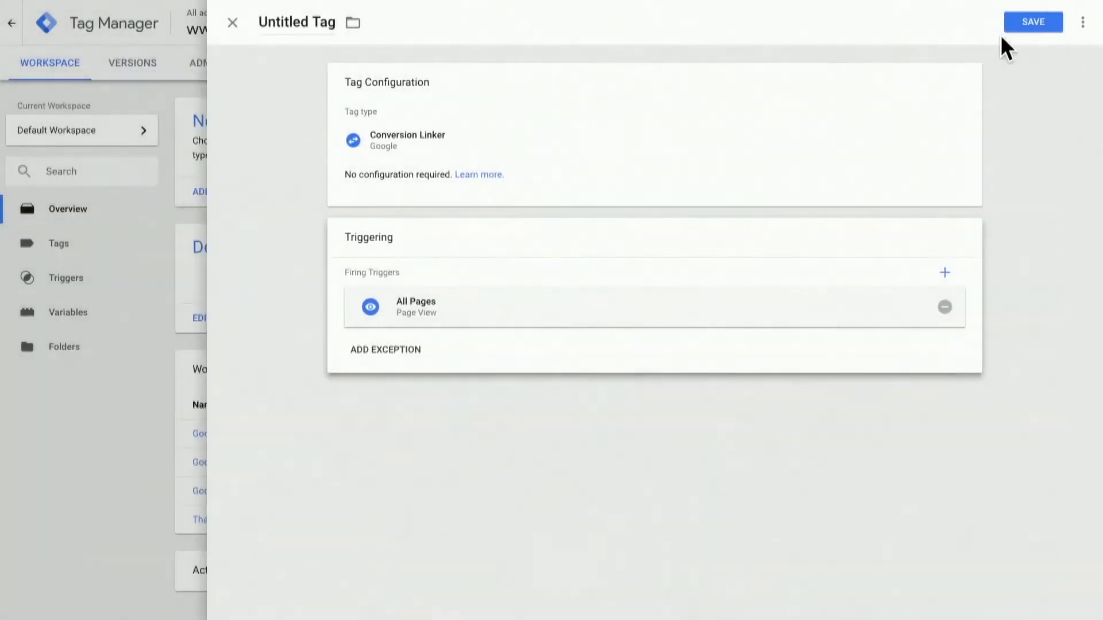
pyautogui.click(1028, 22)
pyautogui.click(435, 190)
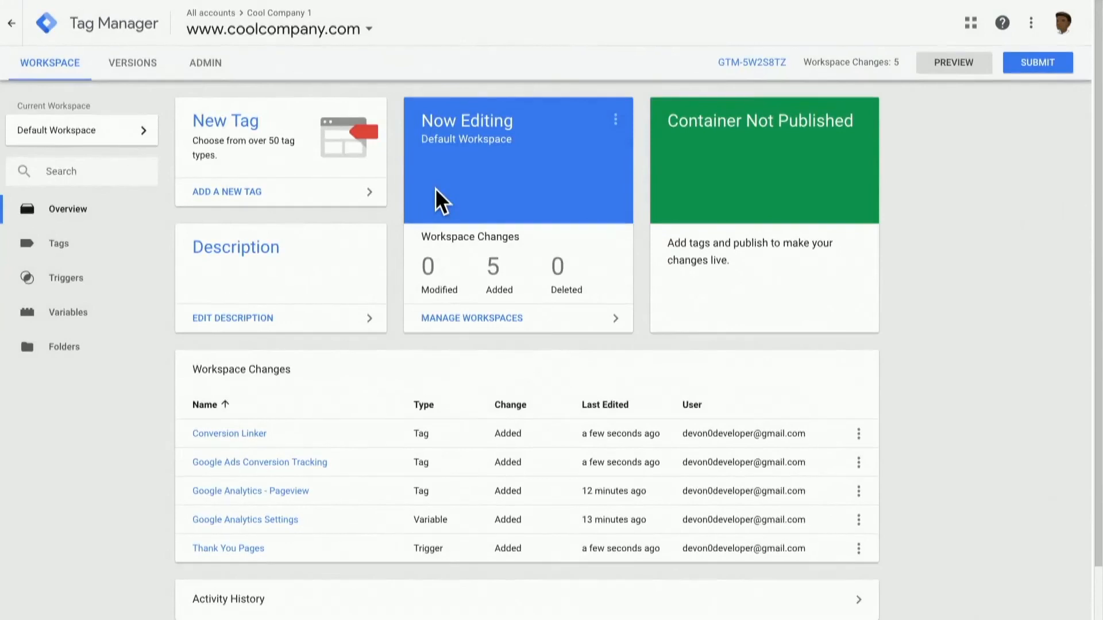
# Step: Open the saved Conversion Linker tag for editing and enable the advanced cookie settings override in its linker options
pyautogui.click(107, 244)
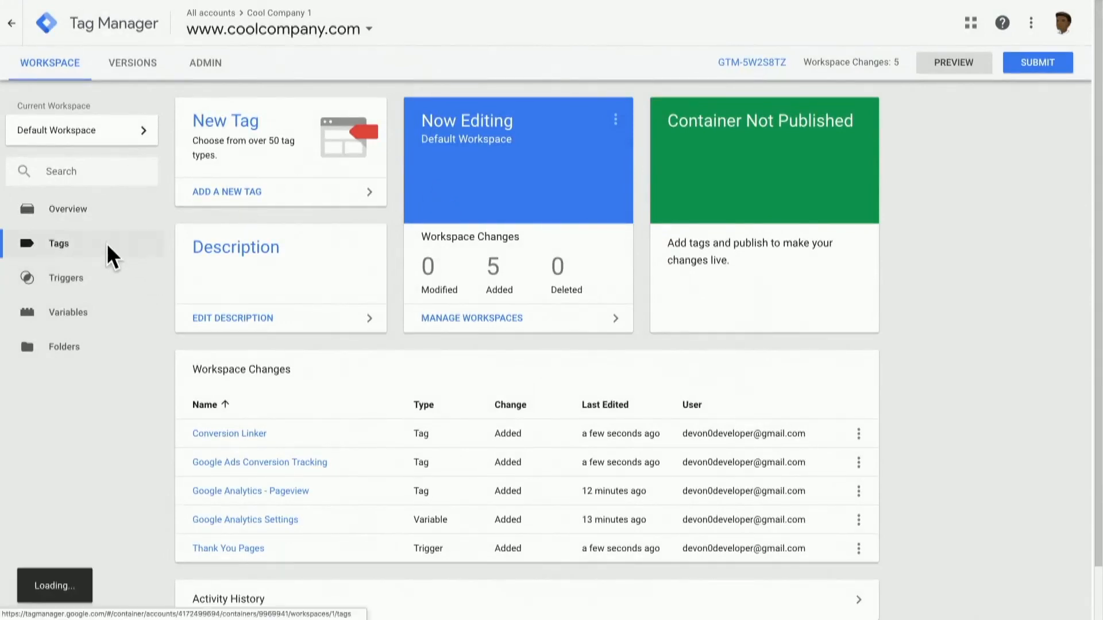
pyautogui.click(244, 205)
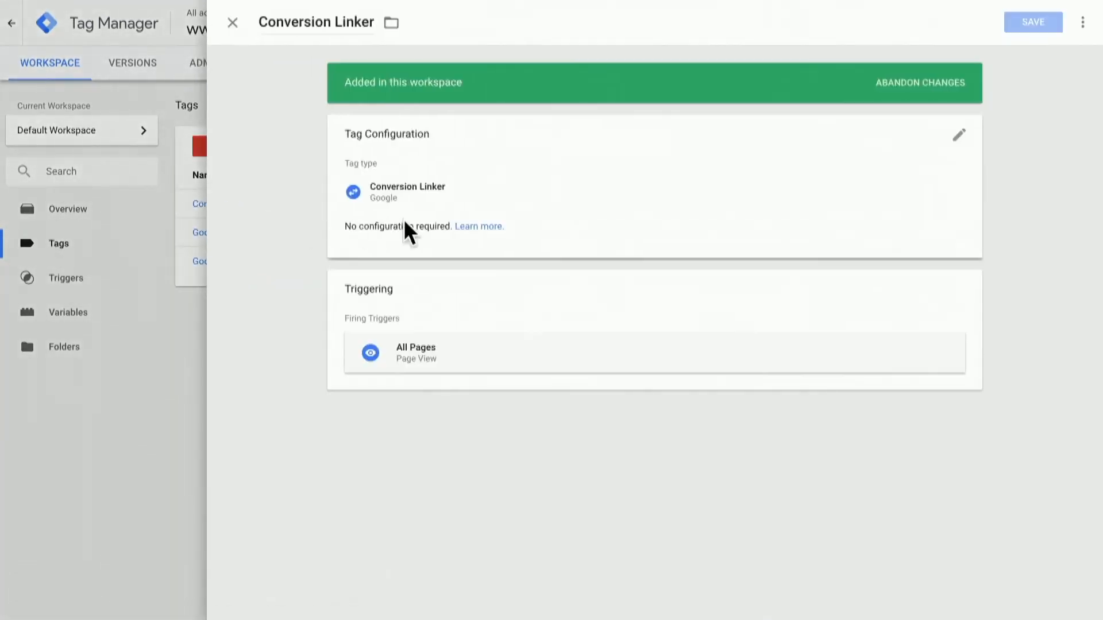
pyautogui.click(409, 231)
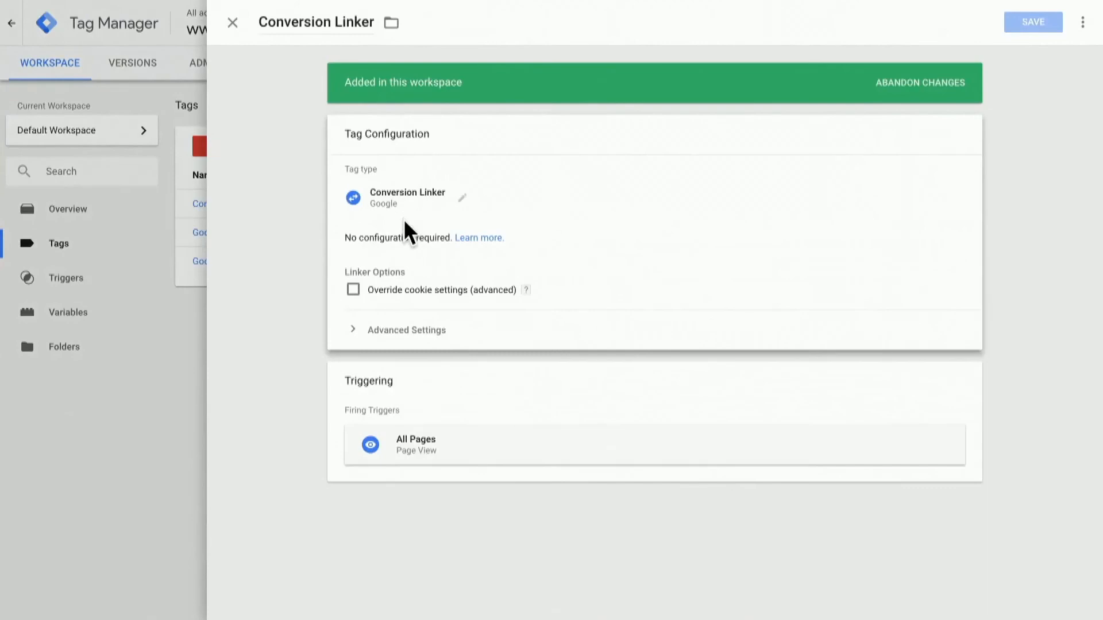
pyautogui.click(353, 289)
pyautogui.scroll(-1, 509, 289)
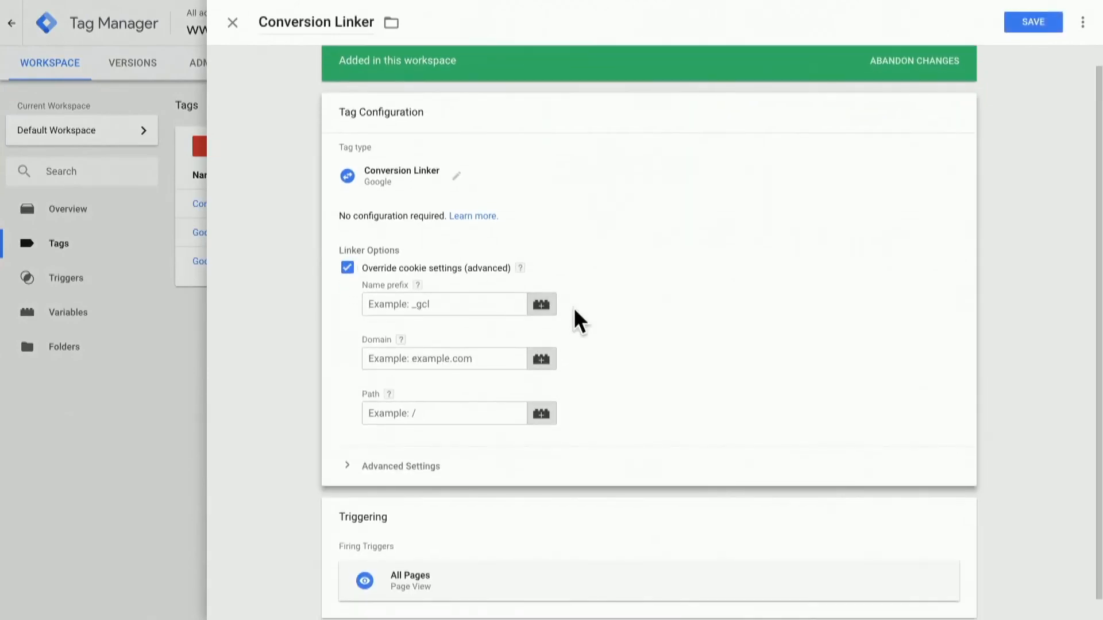